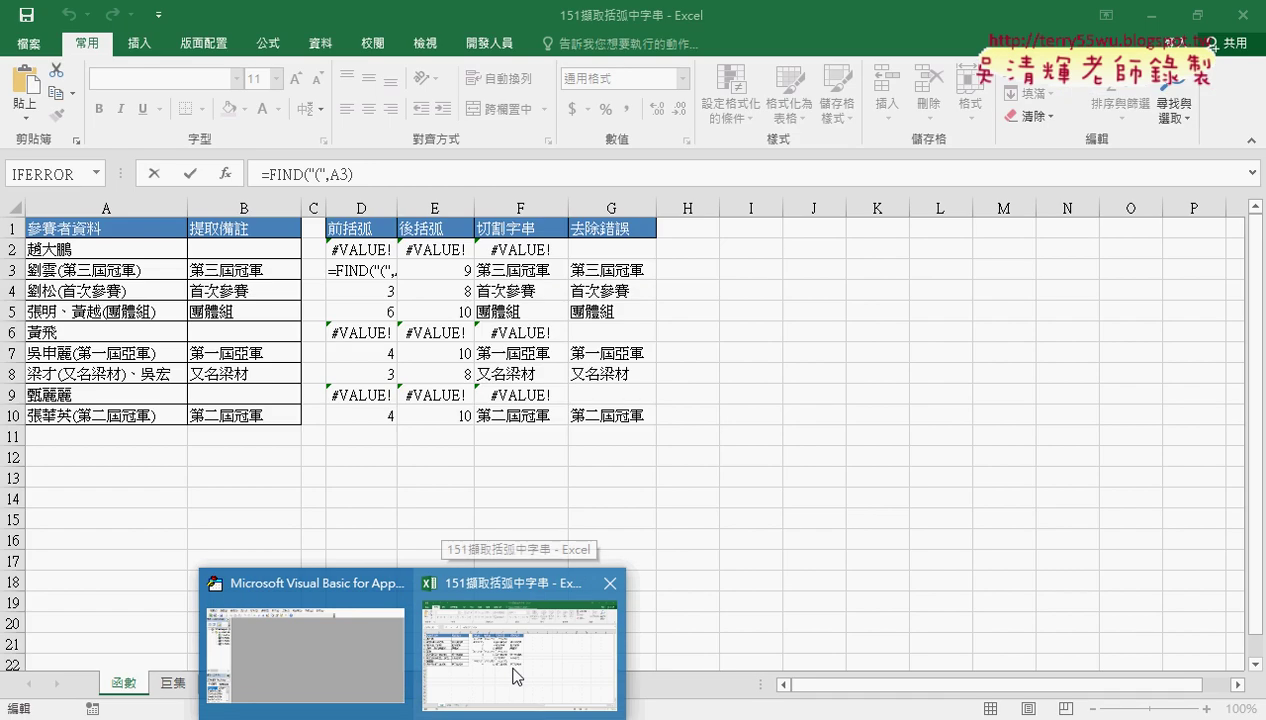
# Step: Bring the Excel workbook 151擷取括弧中字串 in front of the Google Docs document
pyautogui.click(514, 672)
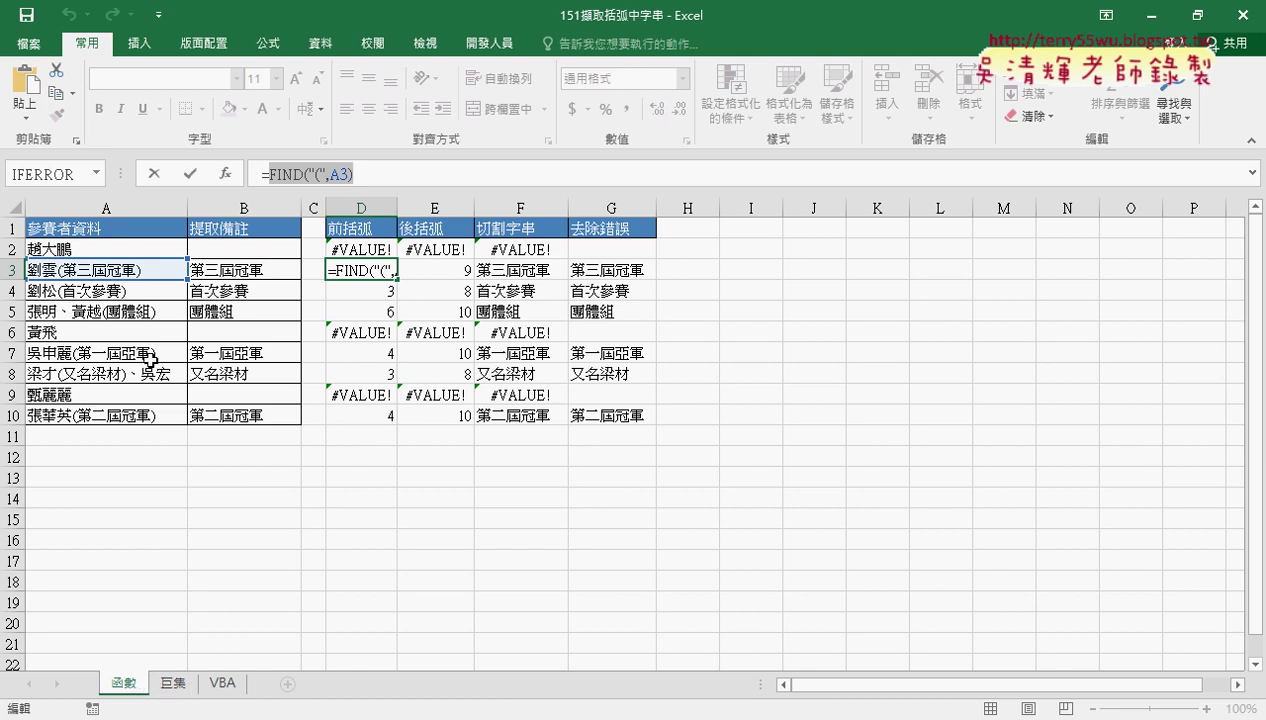
# Step: Start a formula referencing A1:B10 and the 巨集 sheet's A1, then abandon it
pyautogui.moveTo(60, 229); pyautogui.dragTo(261, 420)
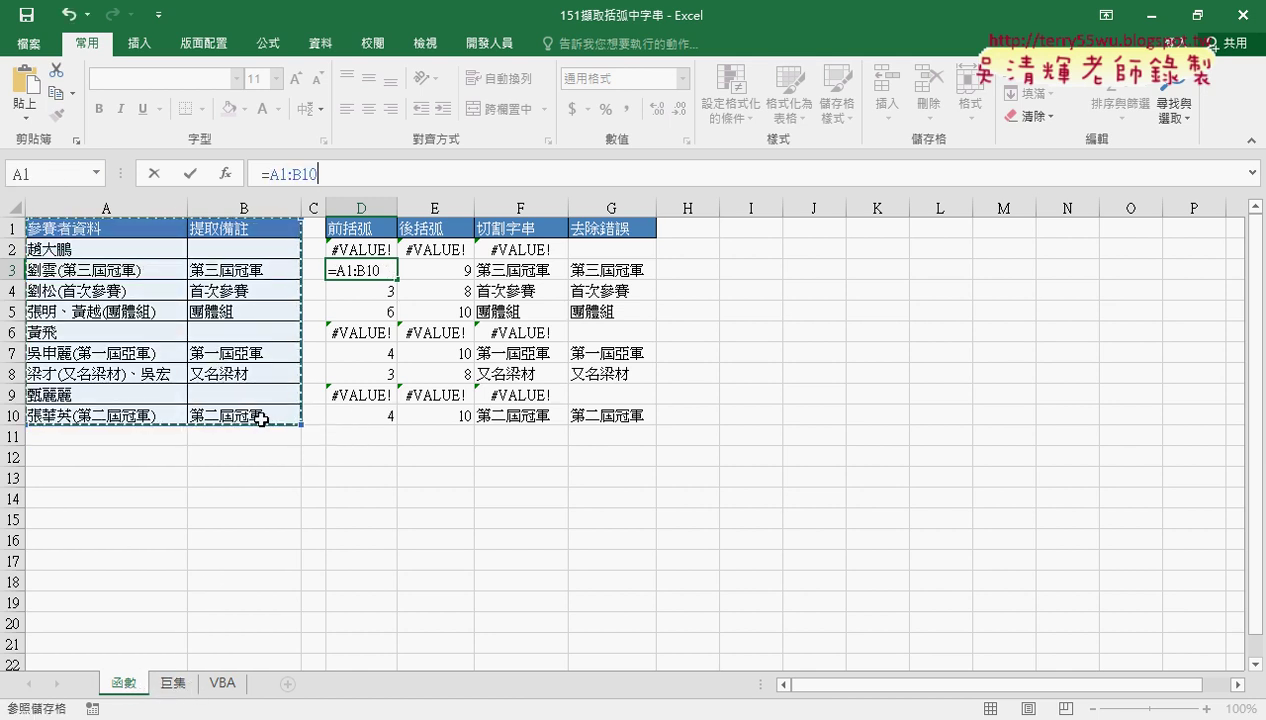
pyautogui.write('+')
pyautogui.click(172, 683)
pyautogui.click(108, 240)
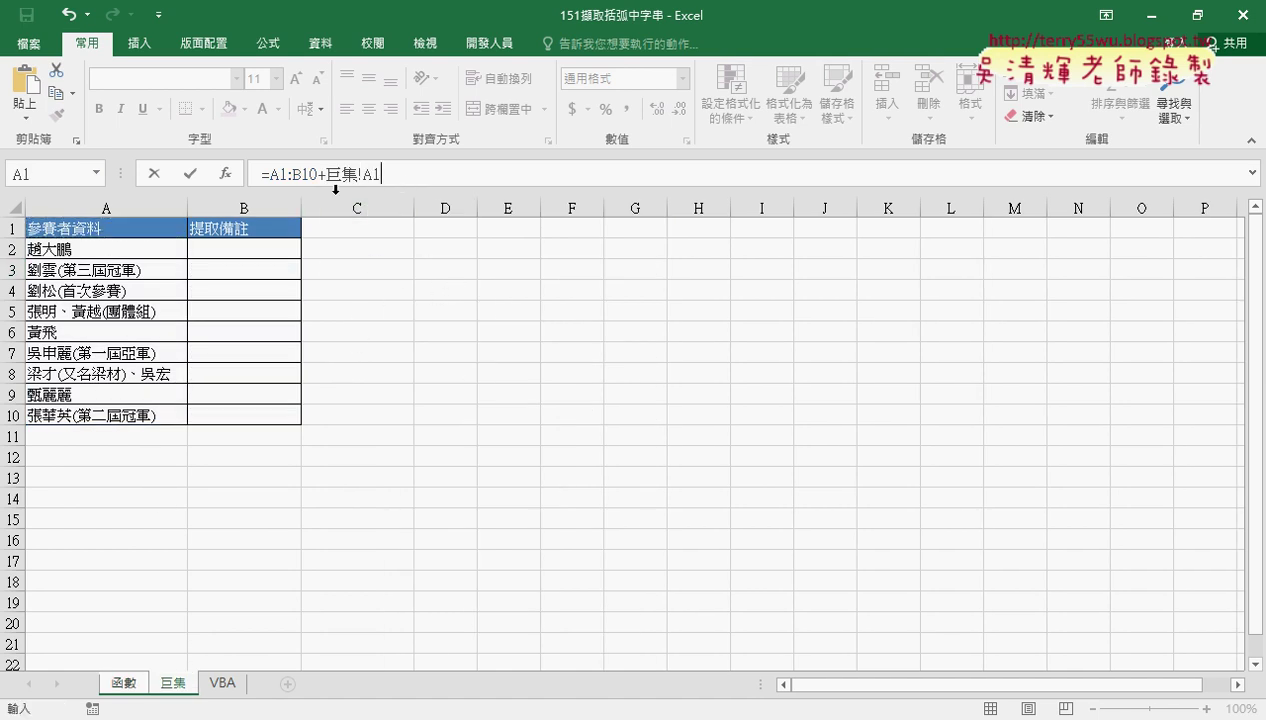
pyautogui.press('Escape')
# Step: Copy the B2:B10 extraction formulas from 函數 and paste them at B2 of 巨集
pyautogui.click(237, 245)
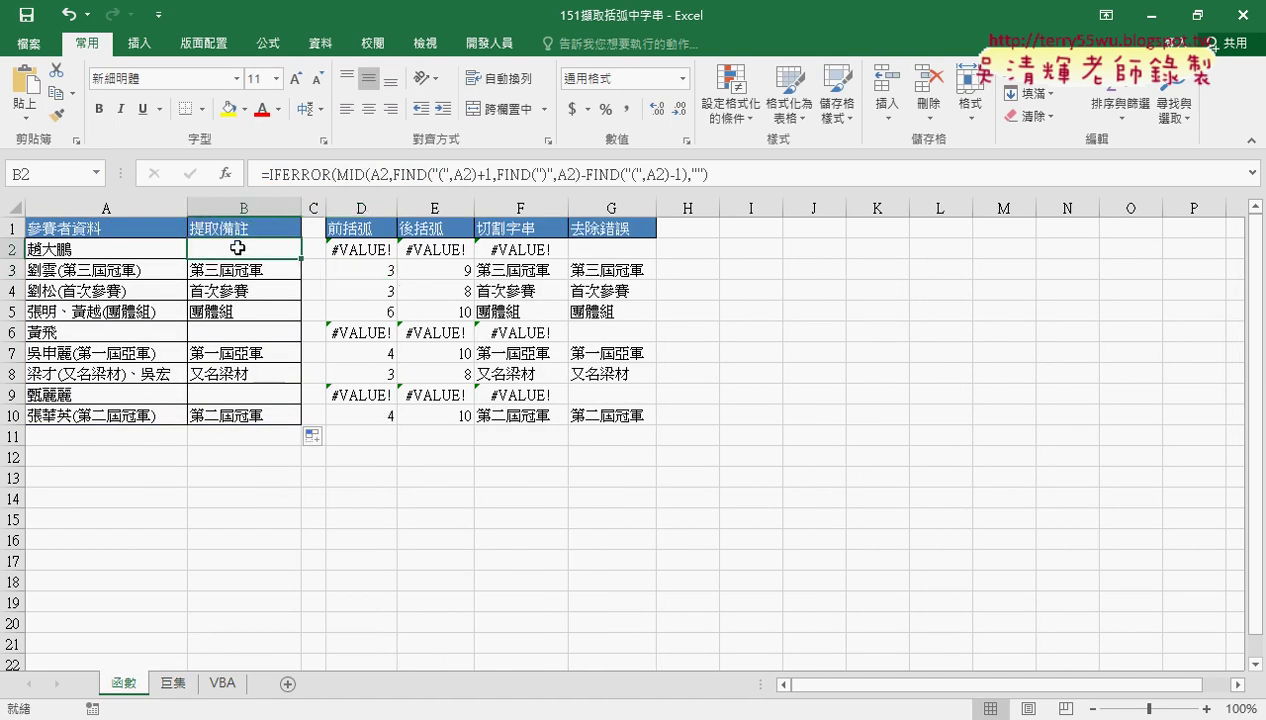
pyautogui.moveTo(237, 245); pyautogui.dragTo(250, 412)
pyautogui.hotkey('ctrl', 'c')
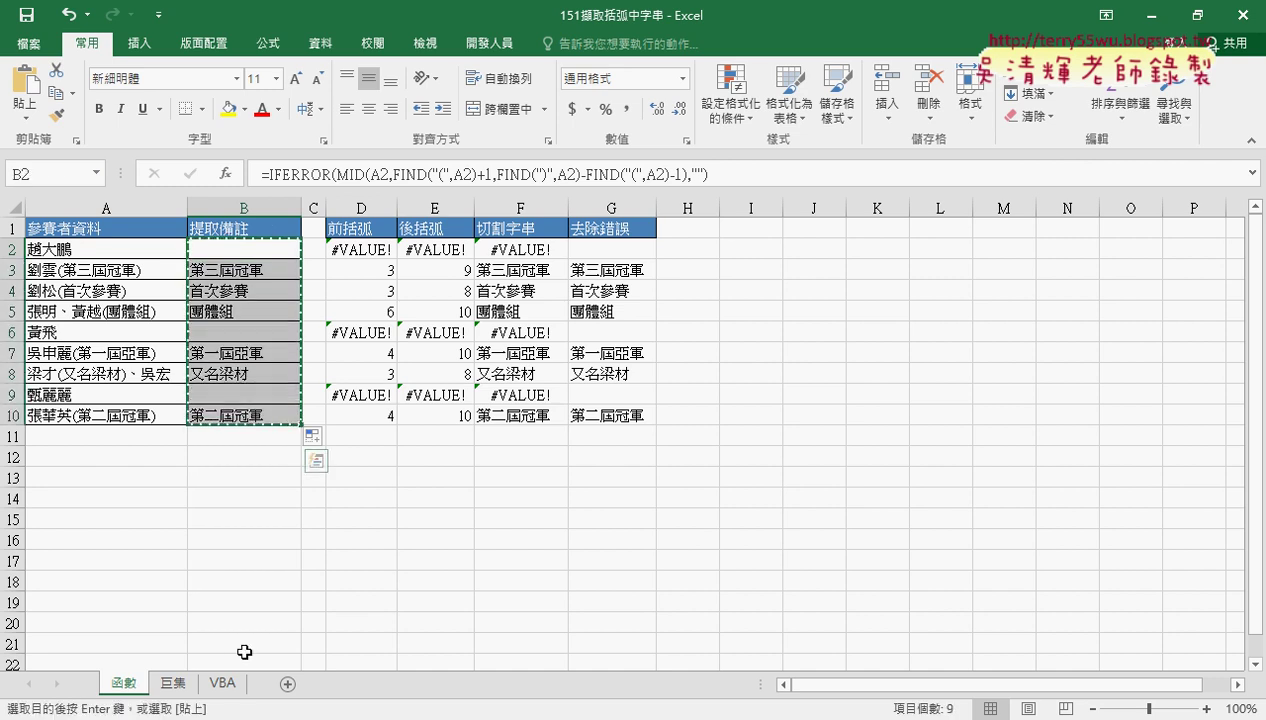
pyautogui.click(173, 683)
pyautogui.click(255, 248)
pyautogui.hotkey('ctrl', 'v')
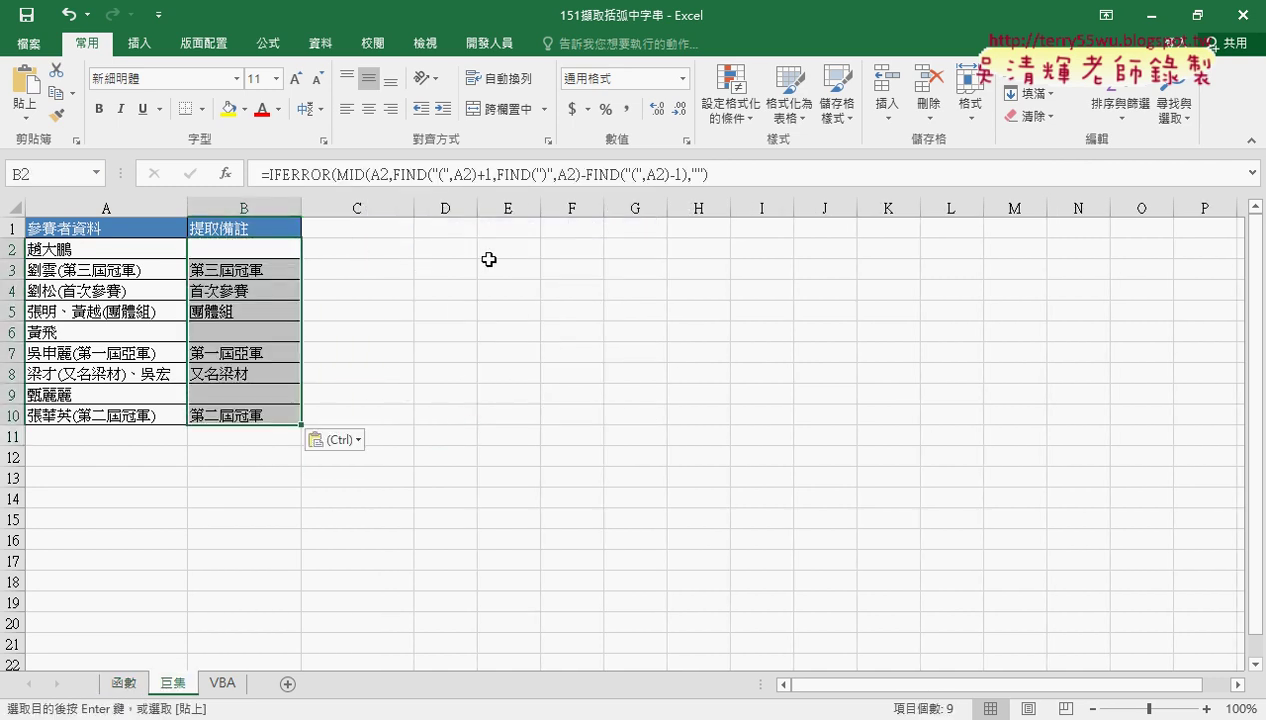
# Step: Check the pasted formula in B2 and the B2:B10 results, then deselect to H4
pyautogui.click(578, 263)
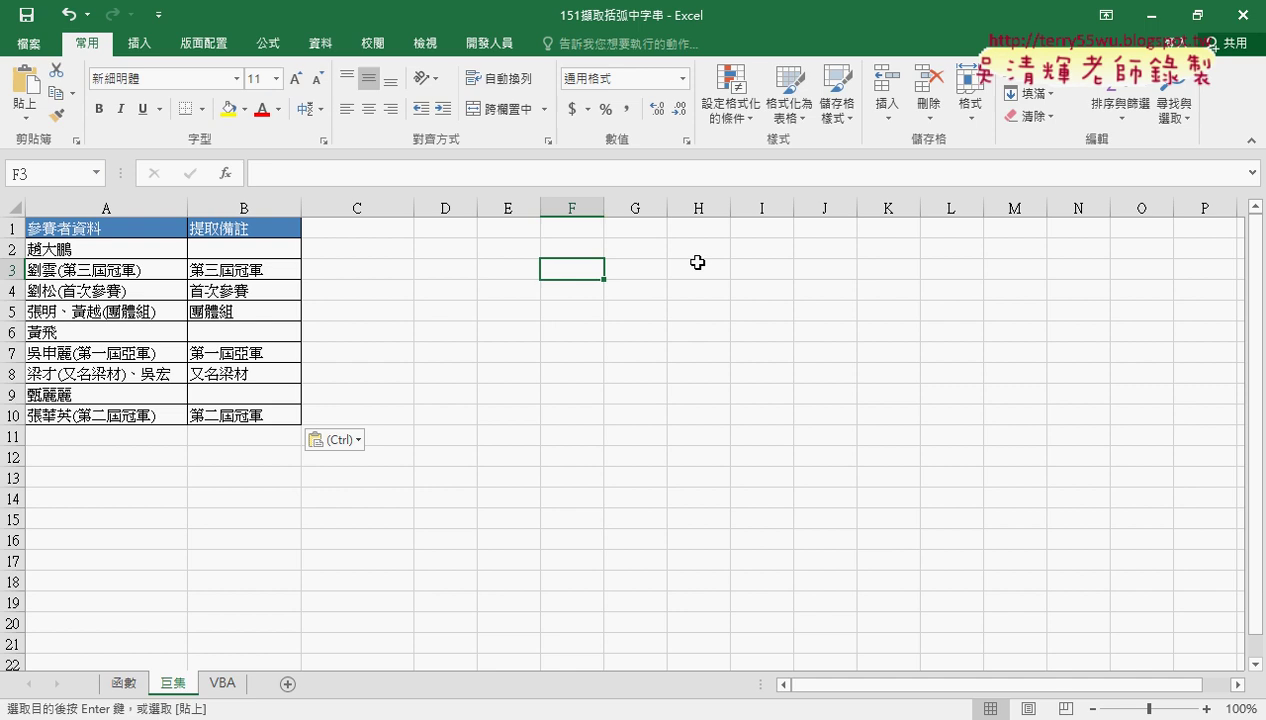
pyautogui.click(245, 248)
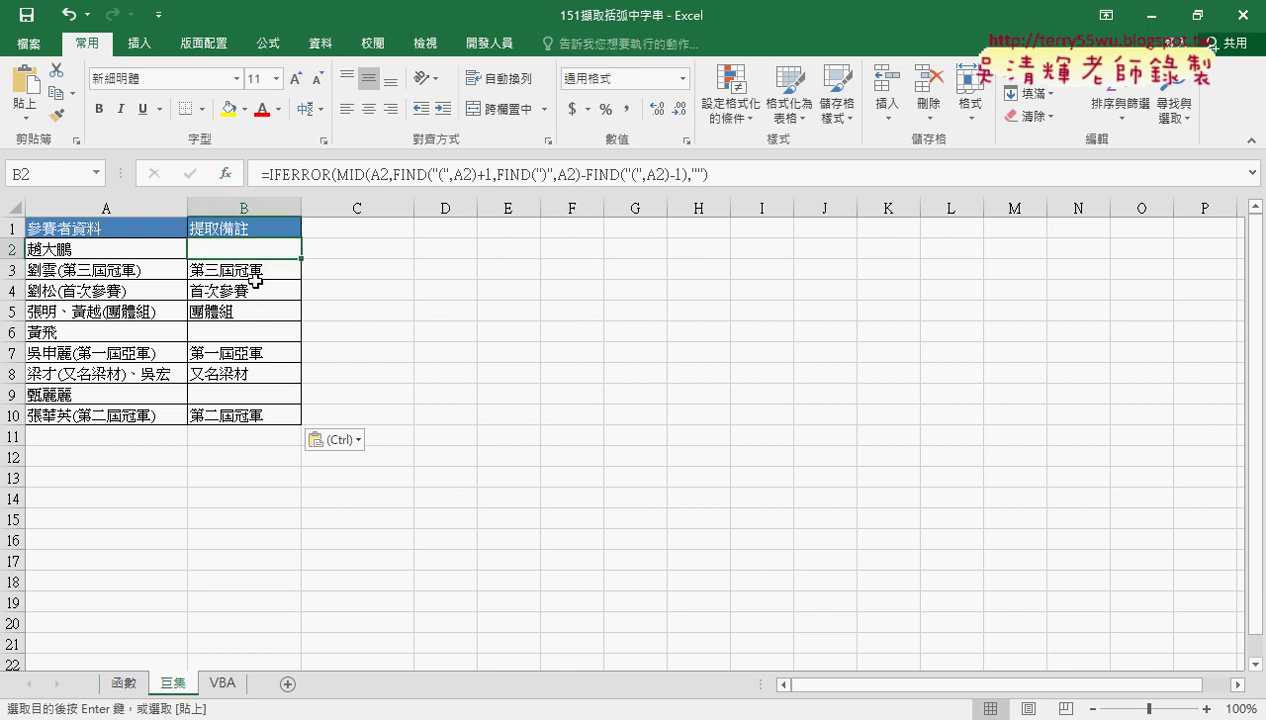
pyautogui.moveTo(250, 250); pyautogui.dragTo(248, 422)
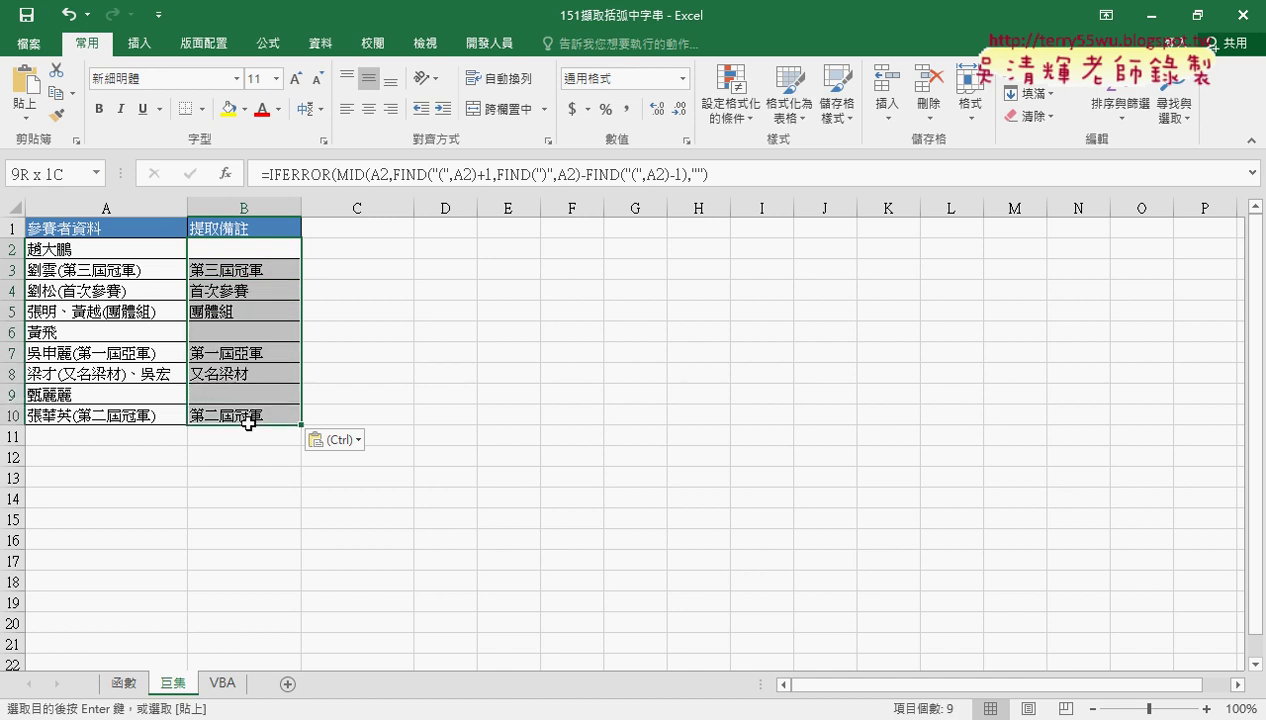
pyautogui.click(250, 244)
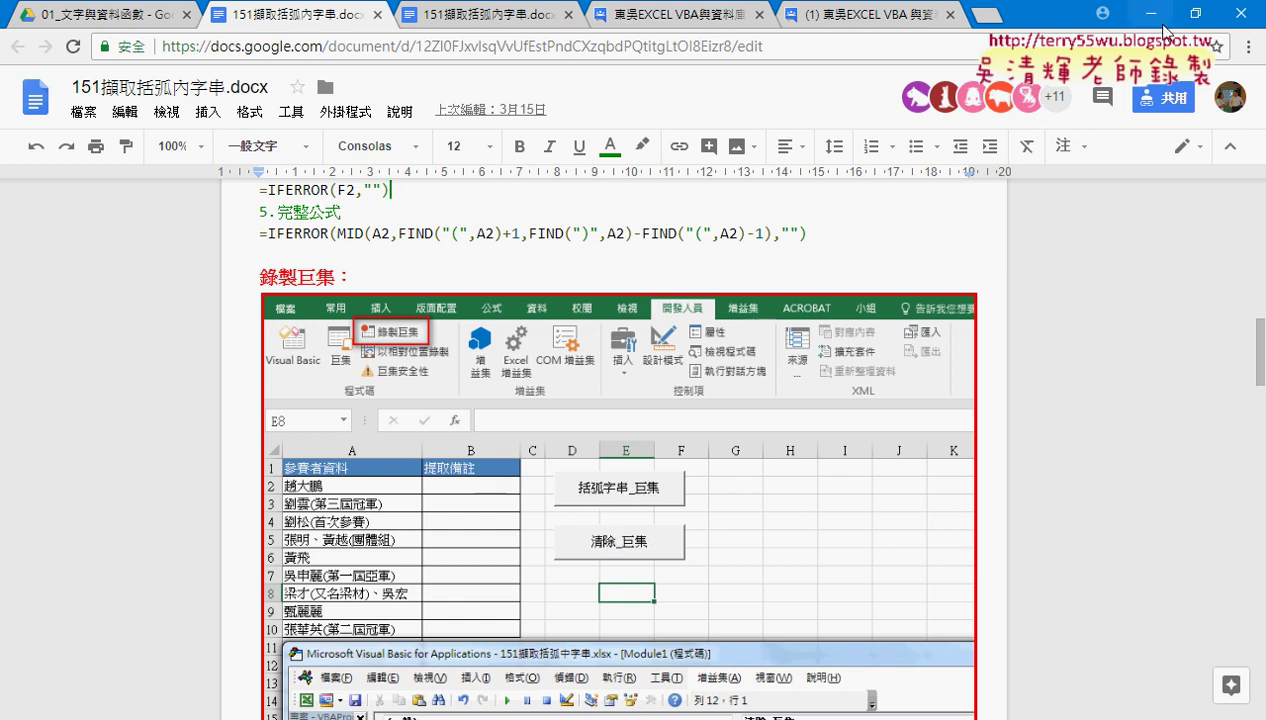
pyautogui.click(1163, 28)
pyautogui.click(668, 288)
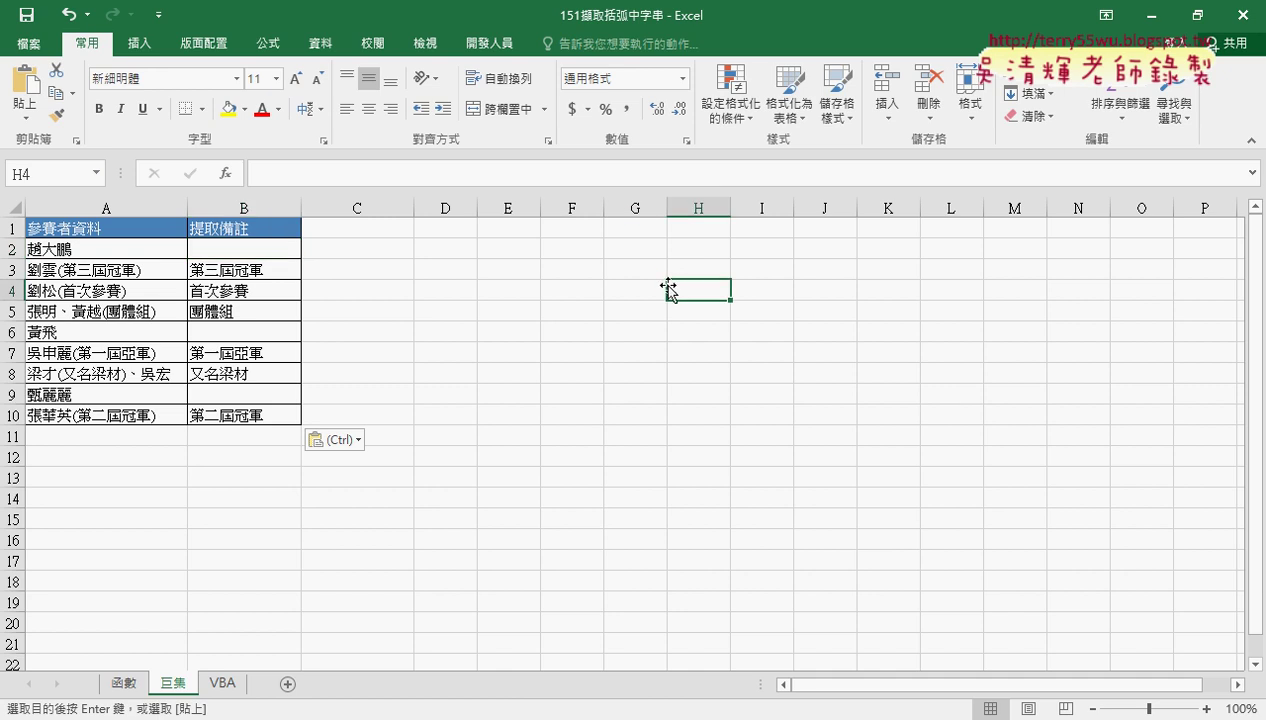
# Step: On the Developer tab, re-commit B2's extract formula and fill it down to B10
pyautogui.click(500, 48)
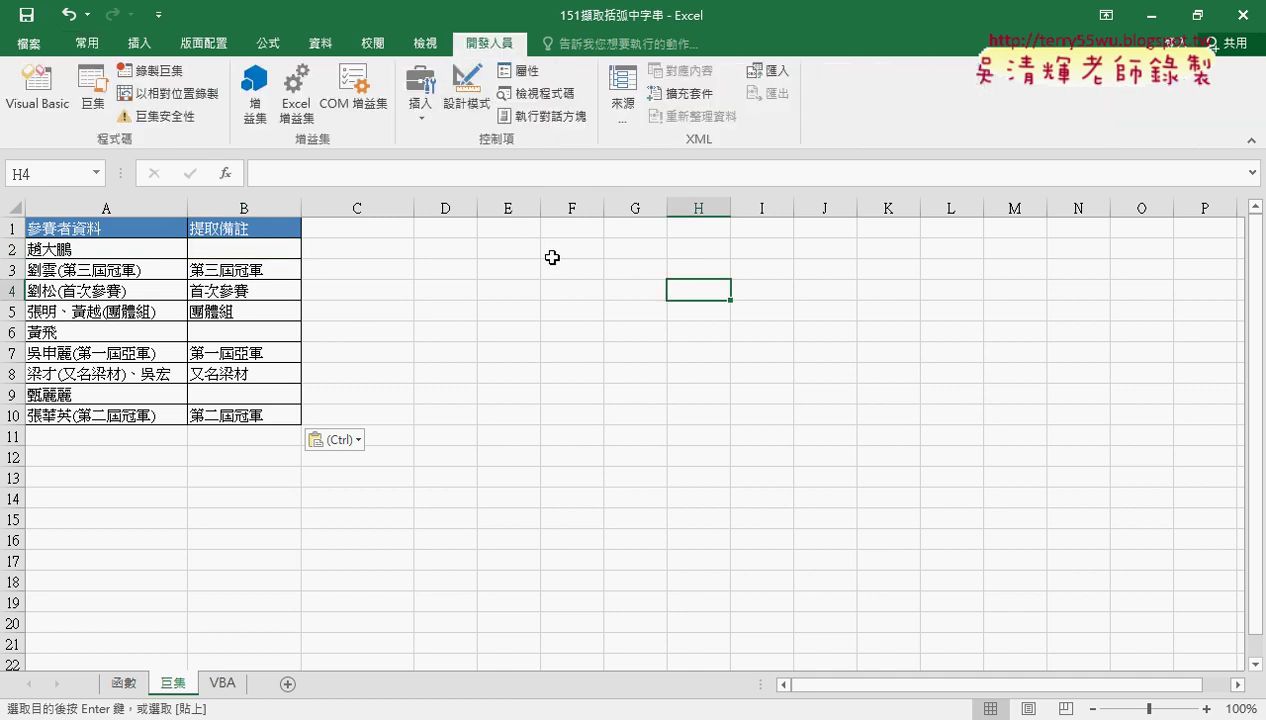
pyautogui.click(490, 246)
pyautogui.click(274, 253)
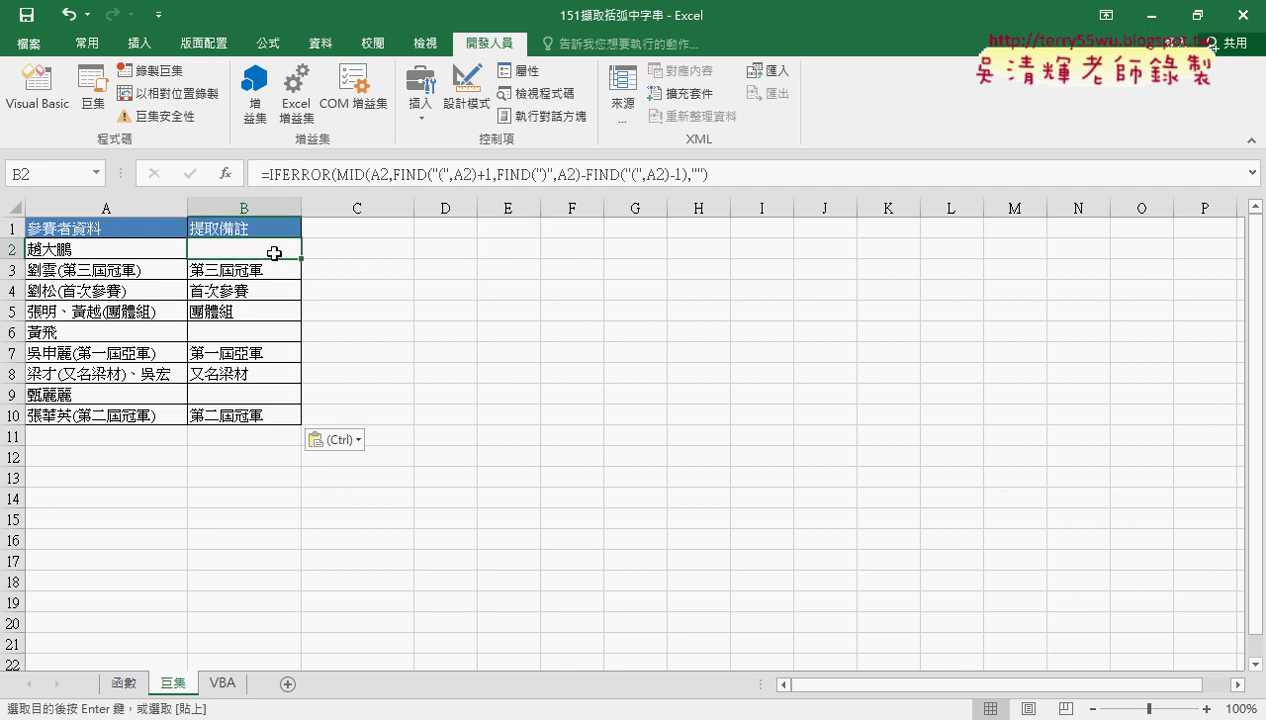
pyautogui.click(314, 174)
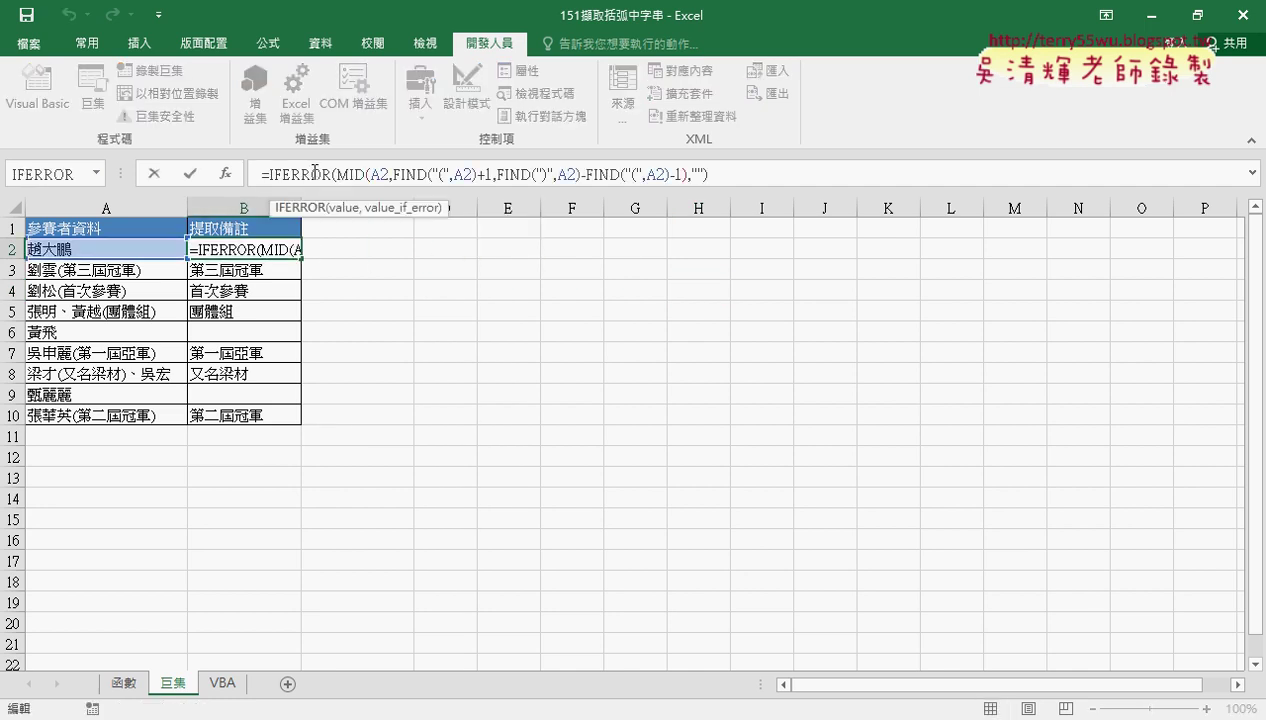
pyautogui.click(190, 177)
pyautogui.moveTo(300, 259); pyautogui.dragTo(294, 423)
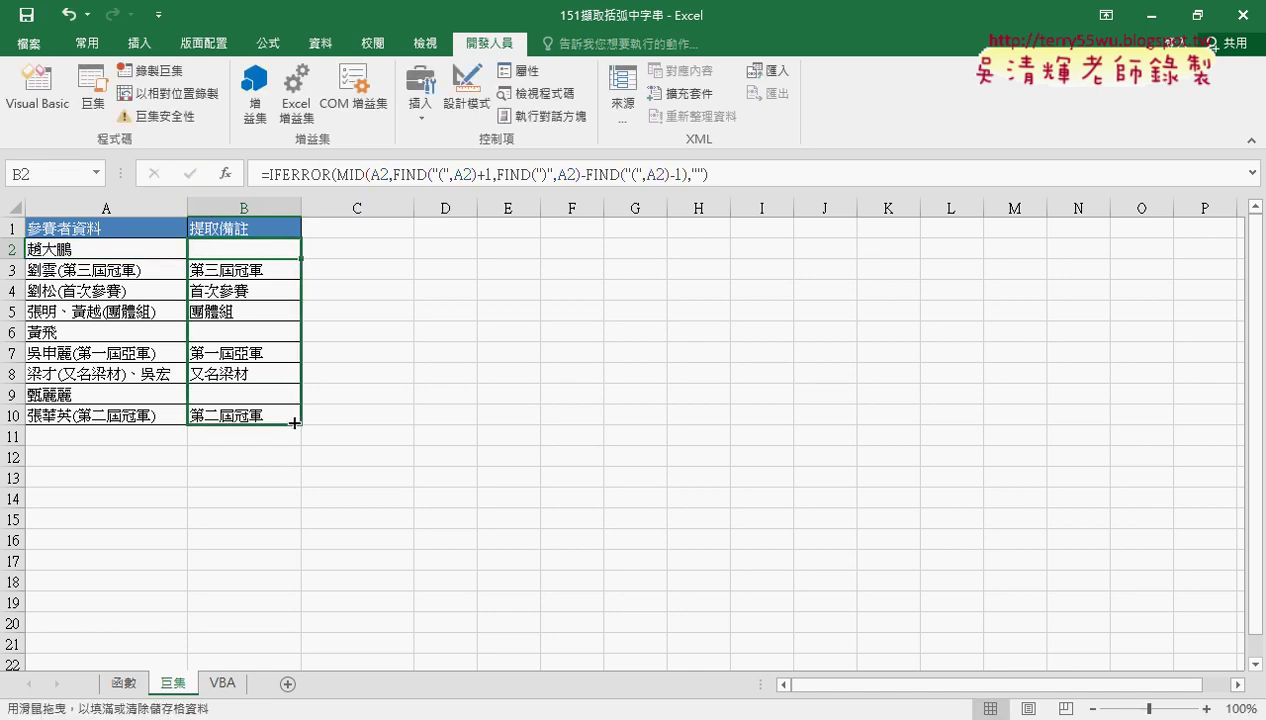
pyautogui.click(293, 255)
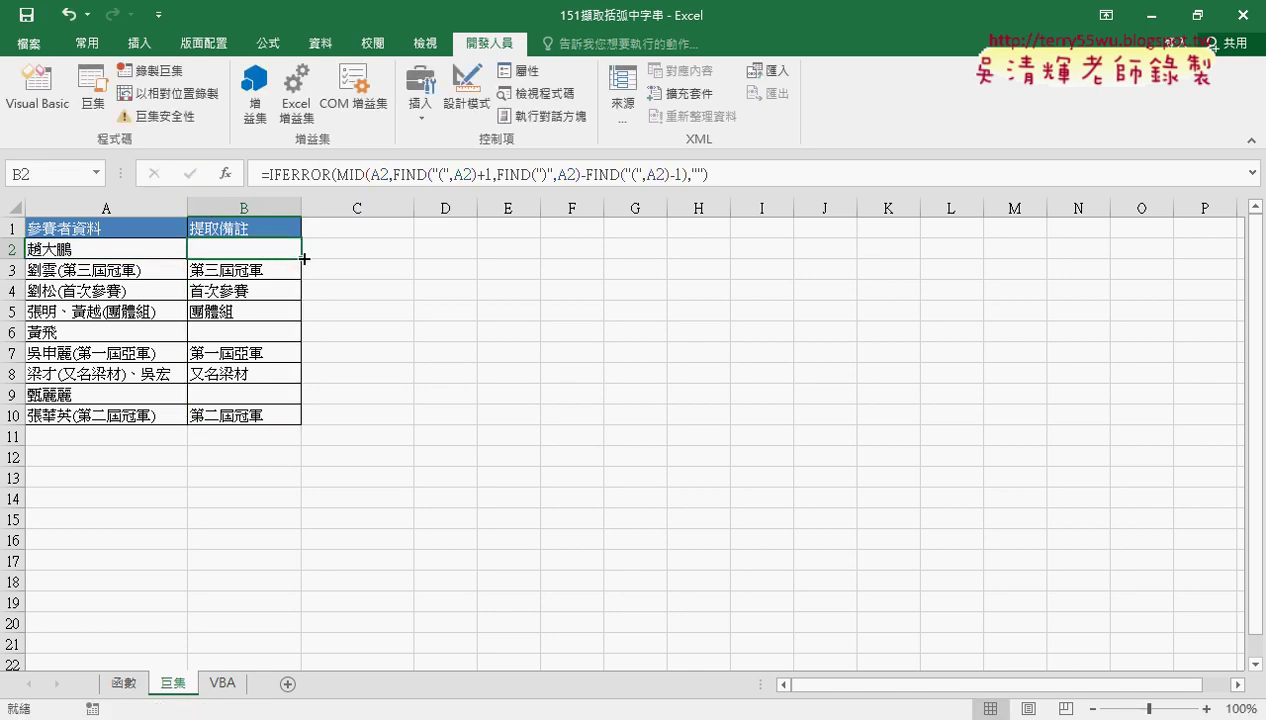
pyautogui.doubleClick(299, 258)
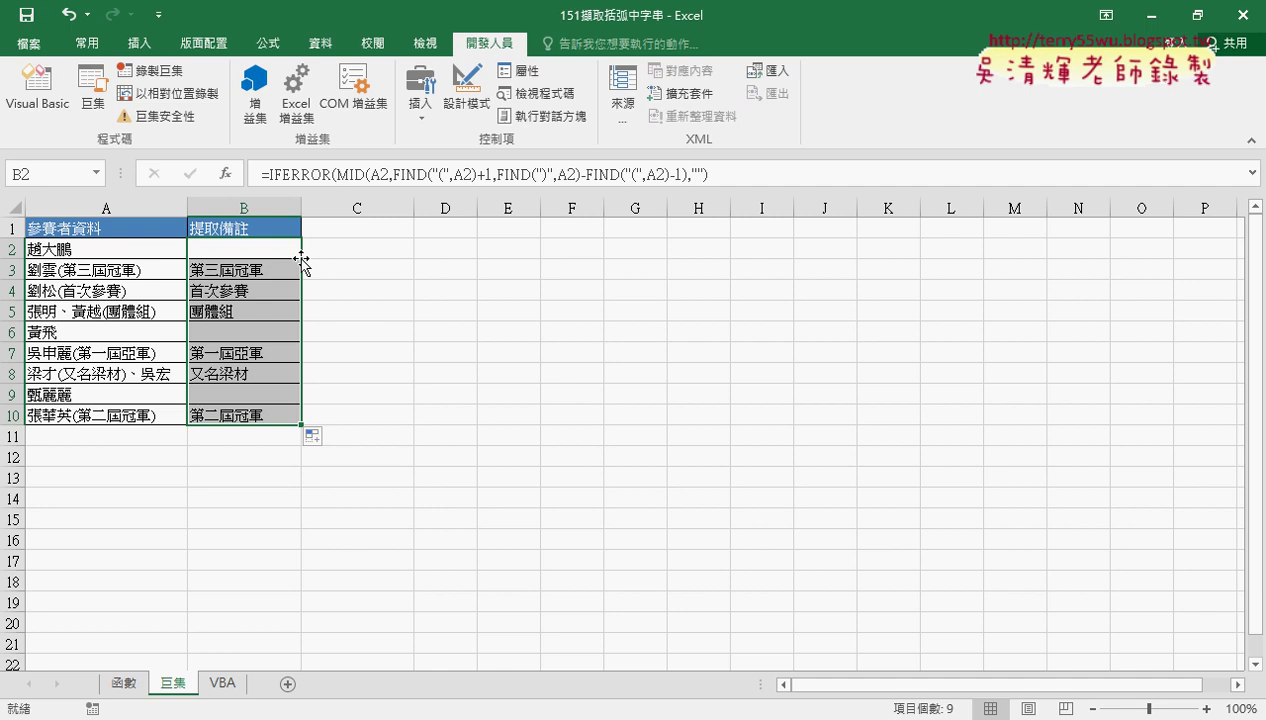
pyautogui.click(373, 291)
pyautogui.click(543, 292)
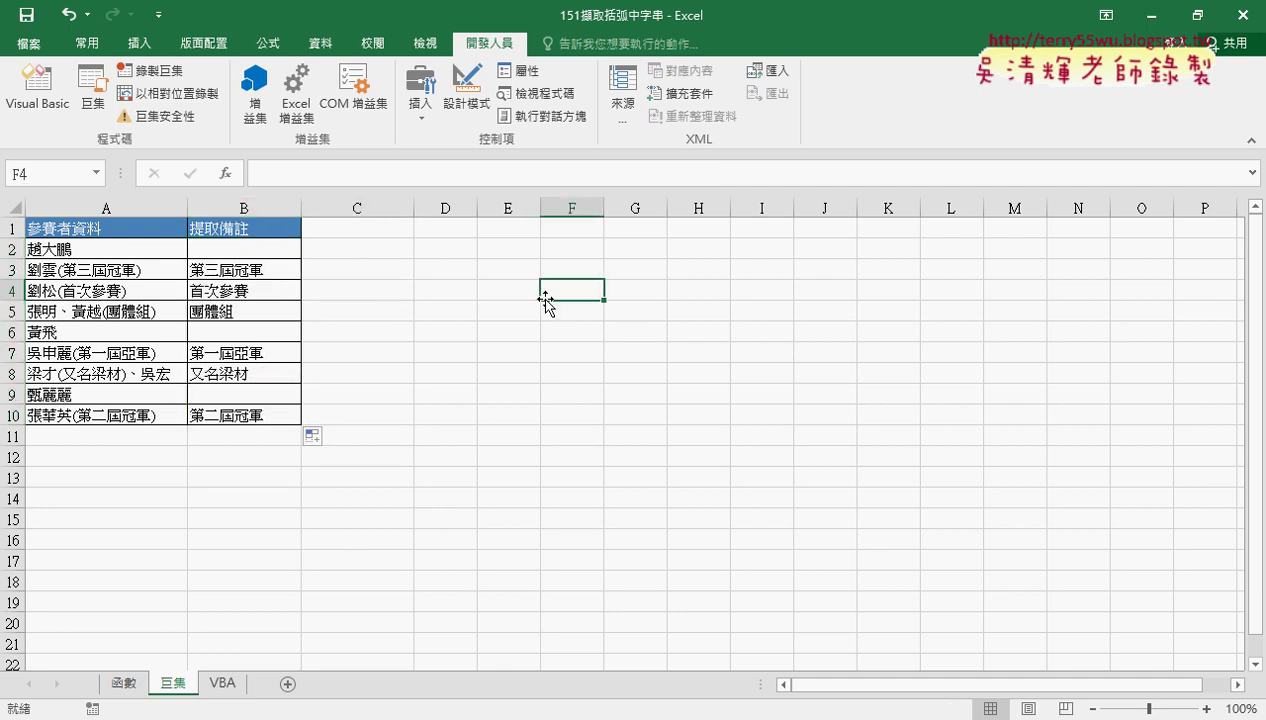
# Step: Clear B2:B10, undo the deletion, then bring up the Record Macro settings
pyautogui.click(268, 248)
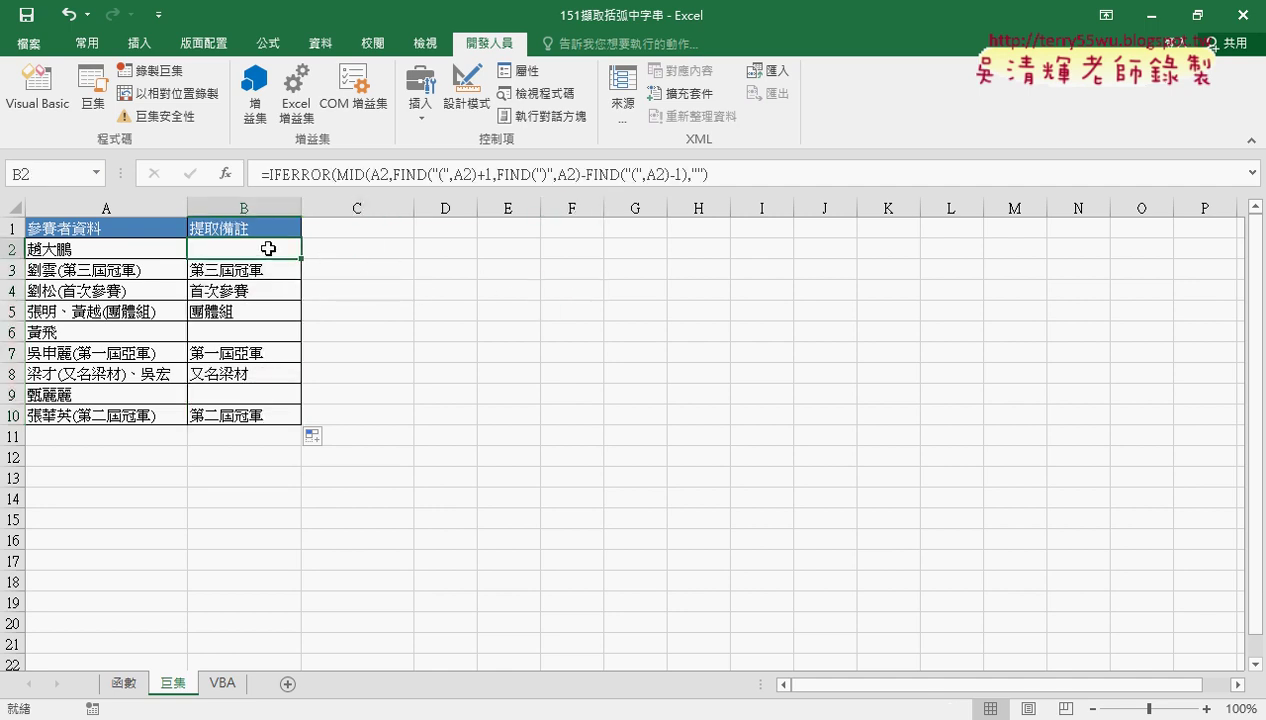
pyautogui.hotkey('ctrl', 'shift', 'Down')
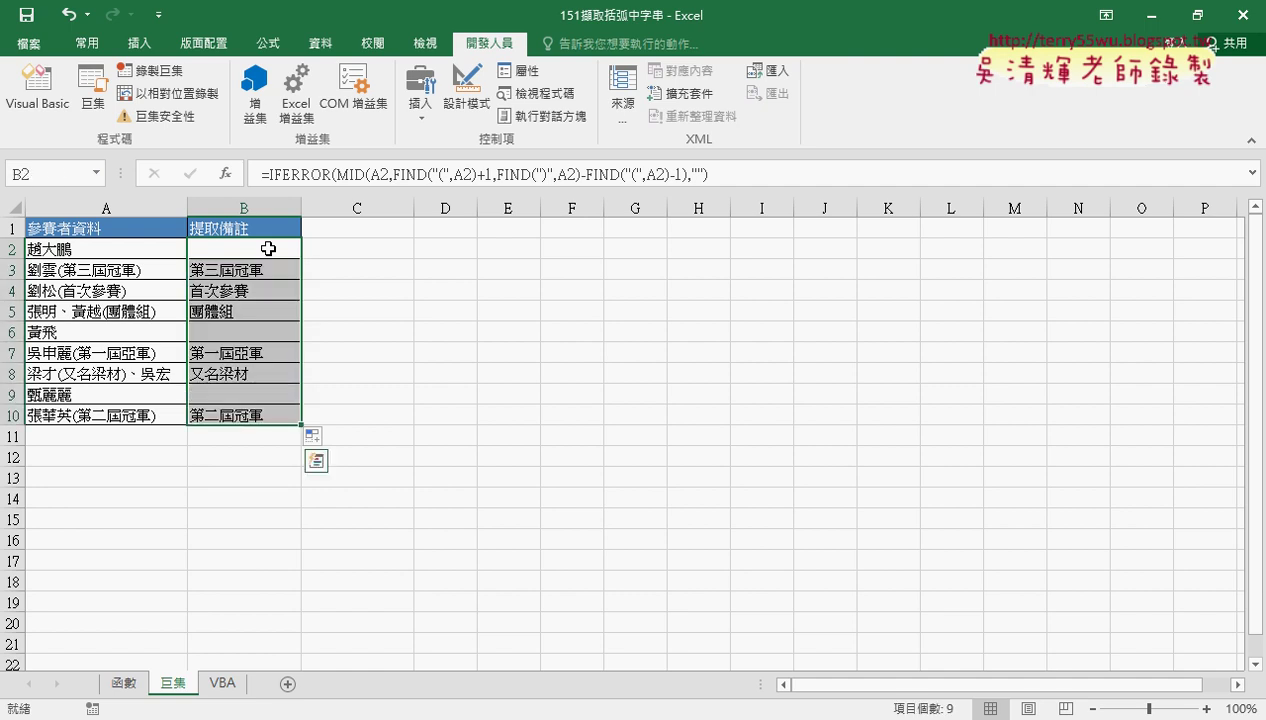
pyautogui.press('Delete')
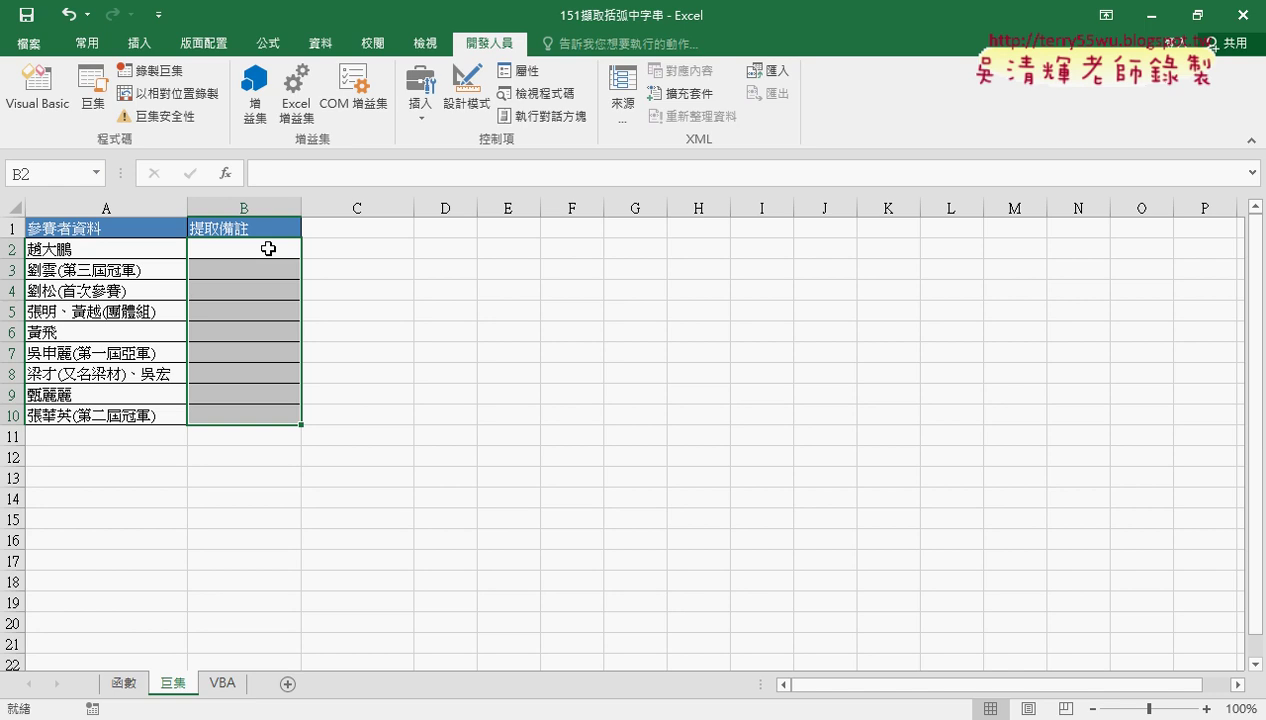
pyautogui.hotkey('ctrl', 'z')
pyautogui.click(525, 305)
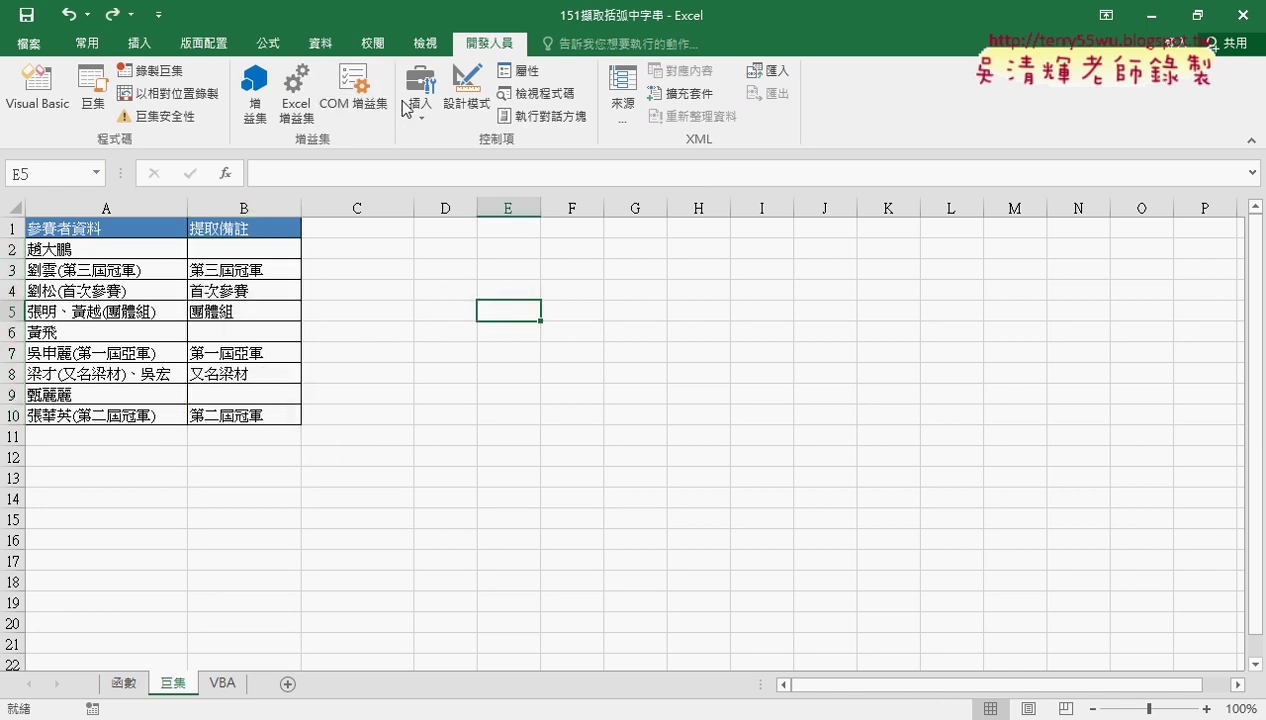
pyautogui.click(150, 70)
# Step: Name the new macro 括弧字串_巨集 in this workbook and accept the recording settings
pyautogui.click(787, 226)
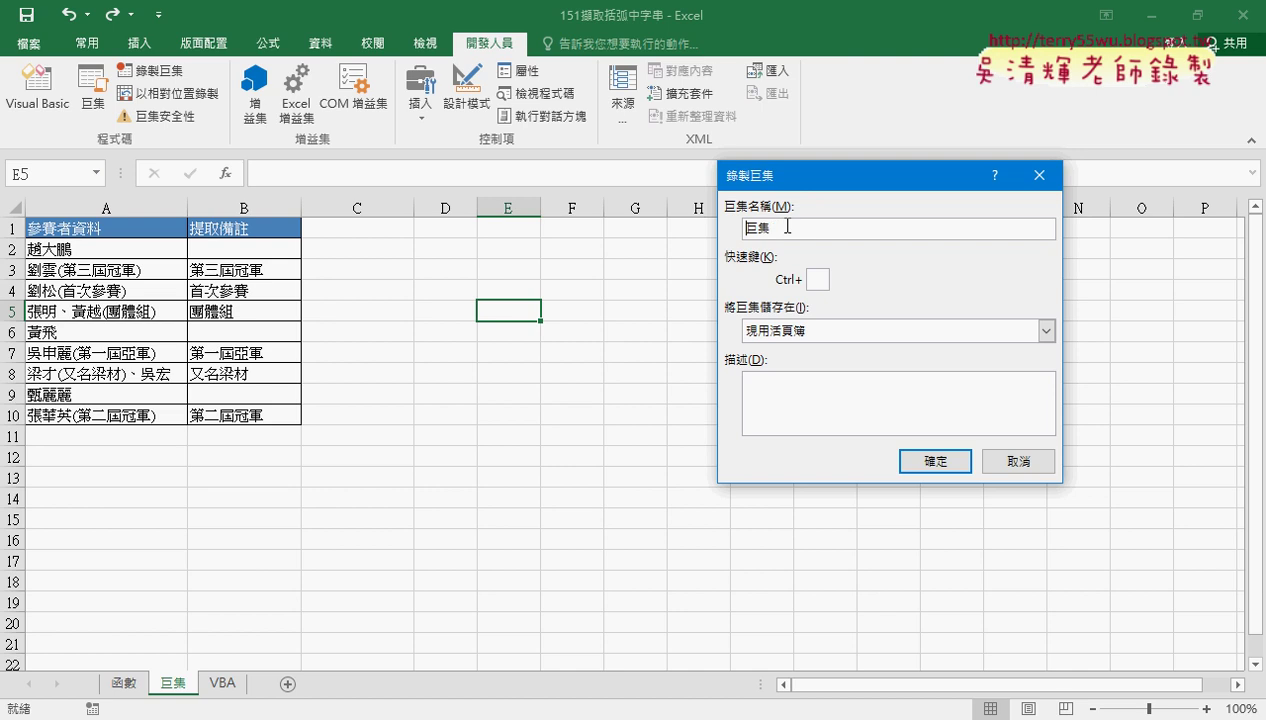
pyautogui.write('括弧')
pyautogui.write('字串')
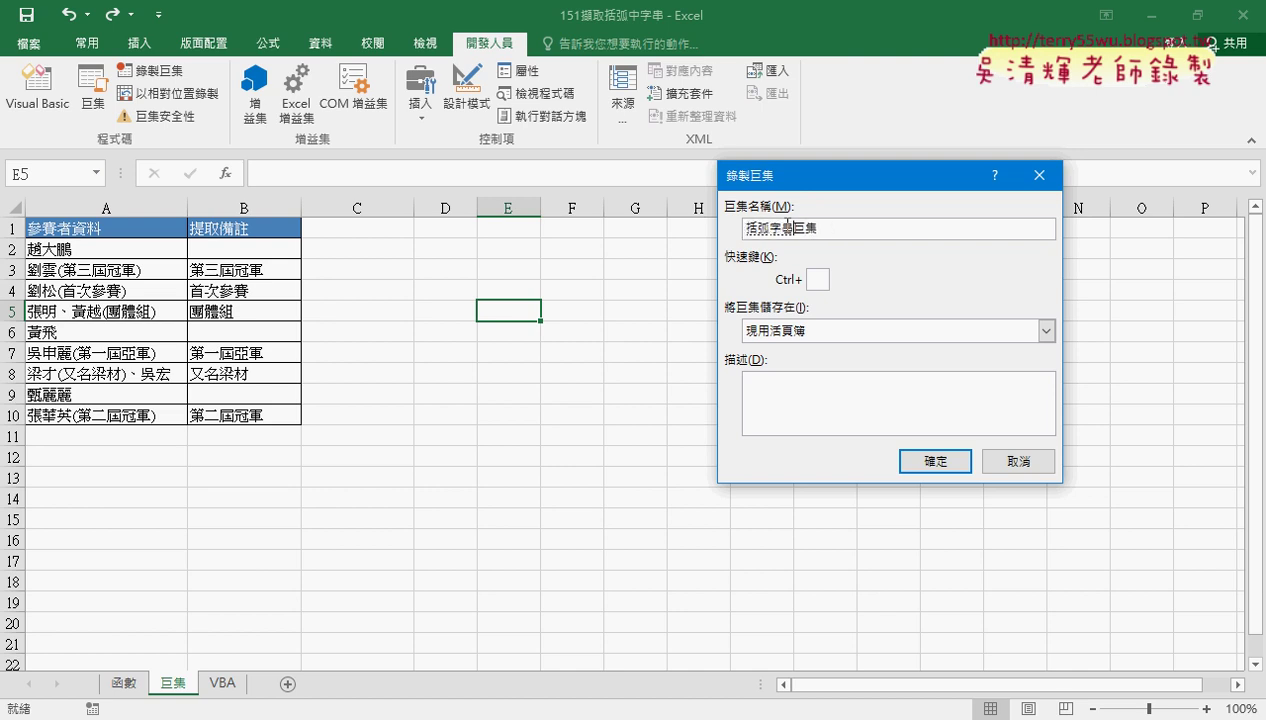
pyautogui.write('_')
pyautogui.press('Return')
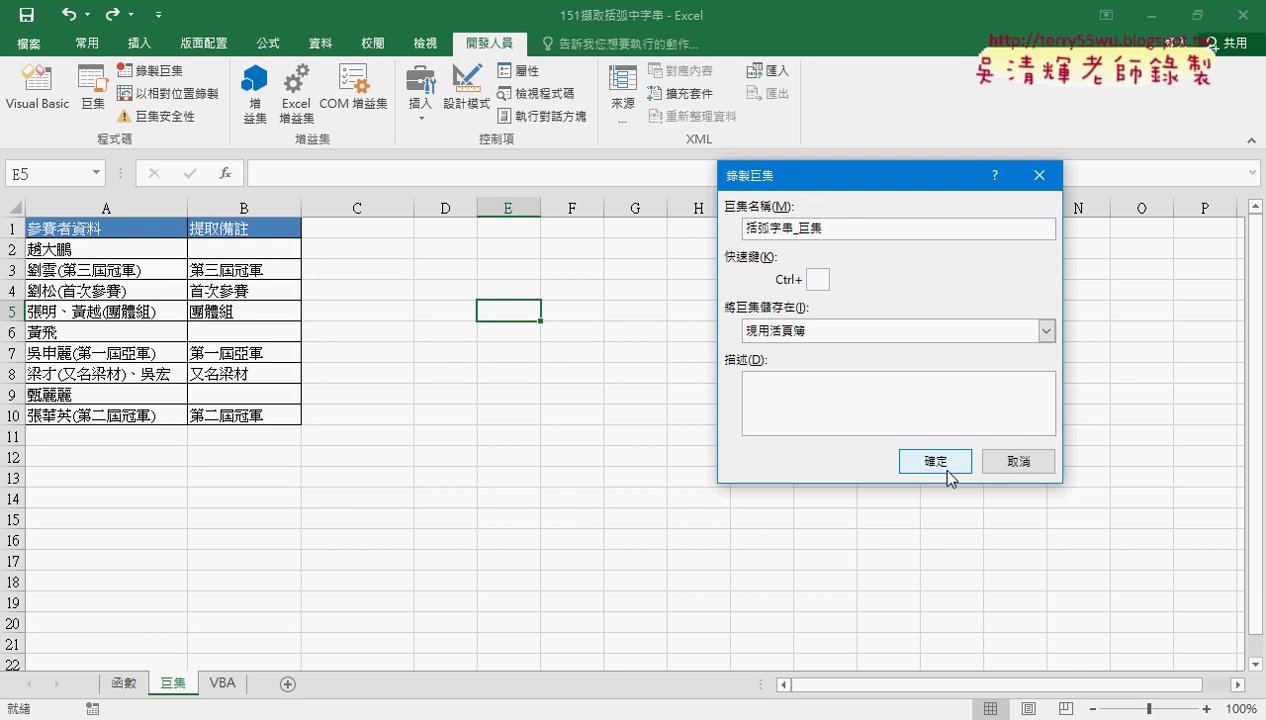
pyautogui.click(947, 469)
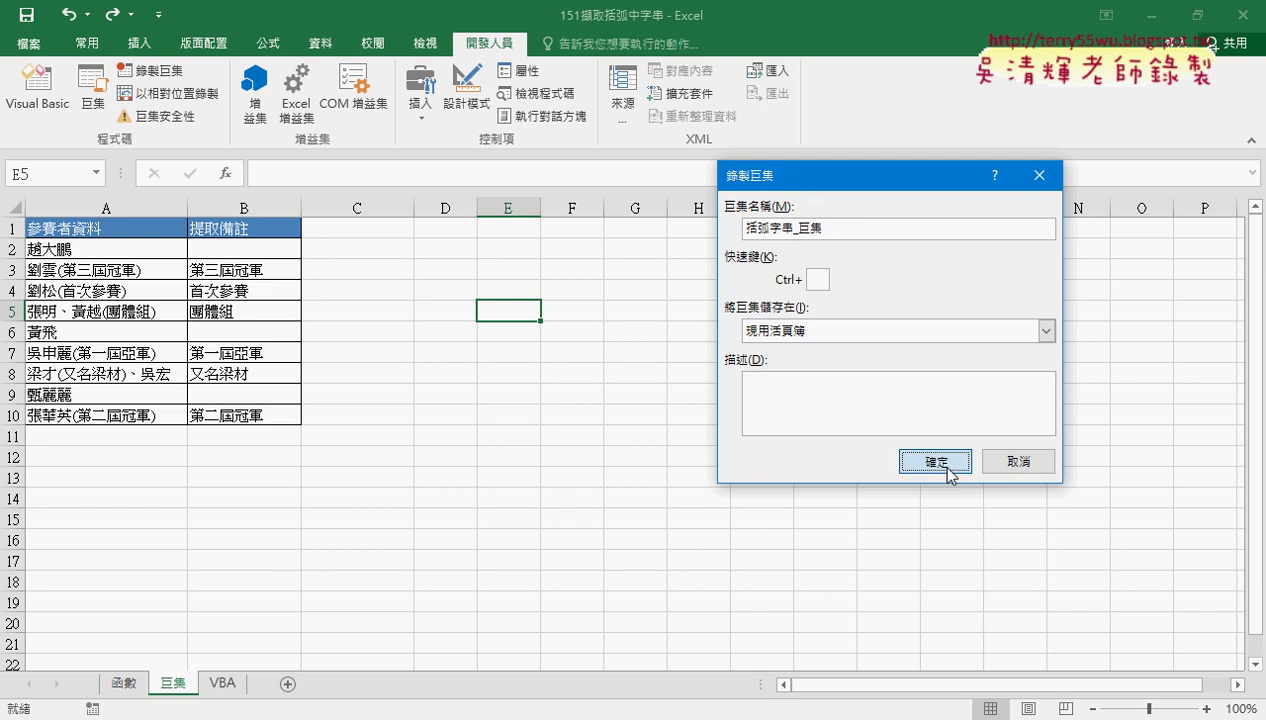
# Step: Record re-committing B2's formula and filling it to B10, then stop and list macros
pyautogui.click(947, 469)
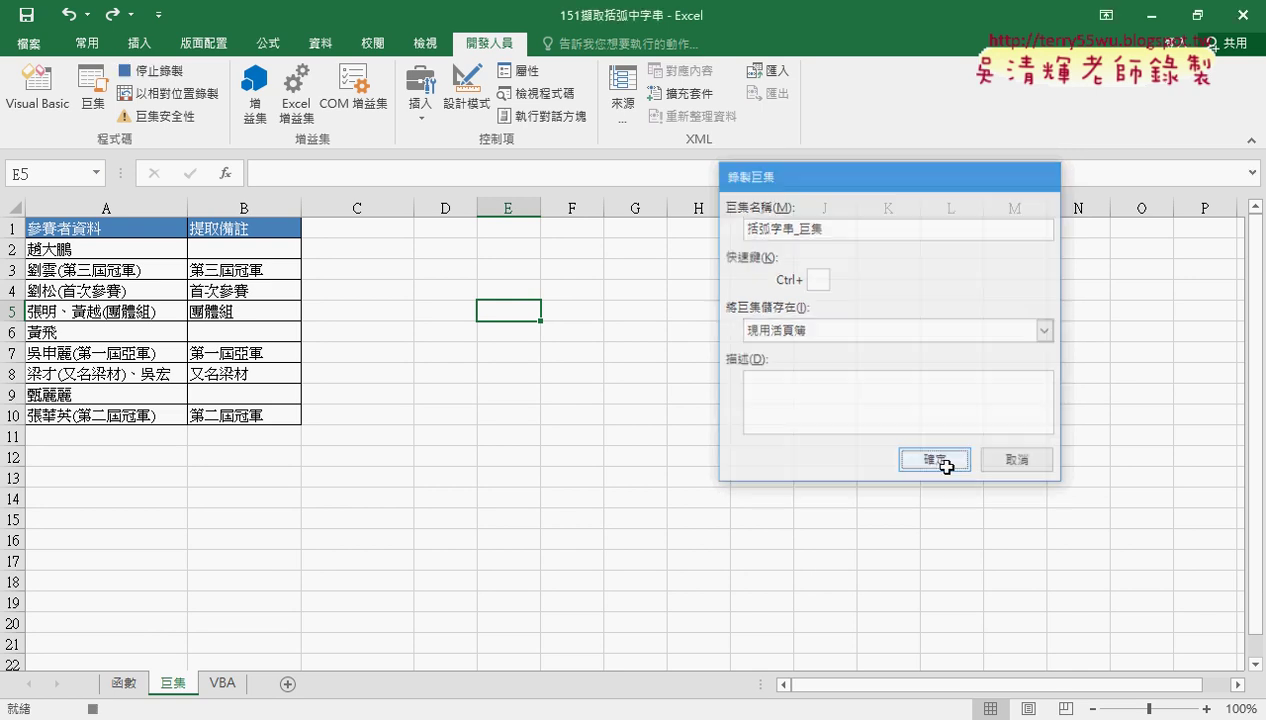
pyautogui.click(268, 246)
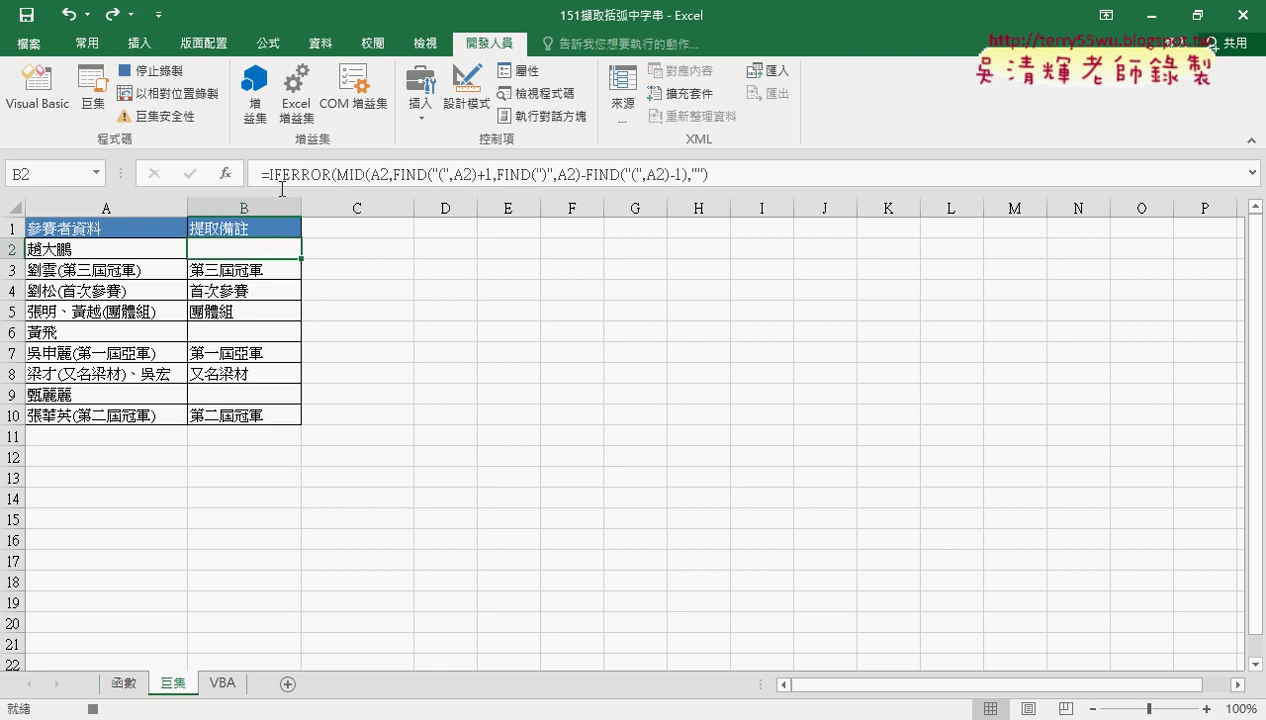
pyautogui.click(285, 172)
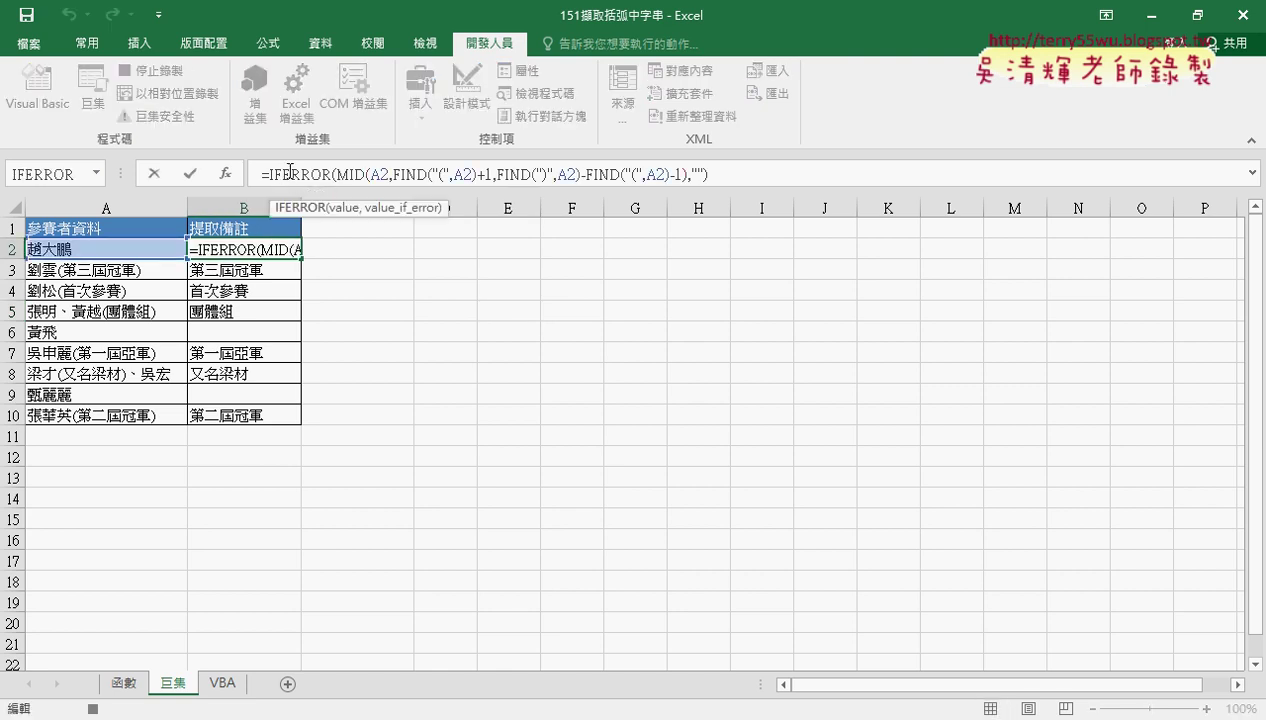
pyautogui.click(190, 174)
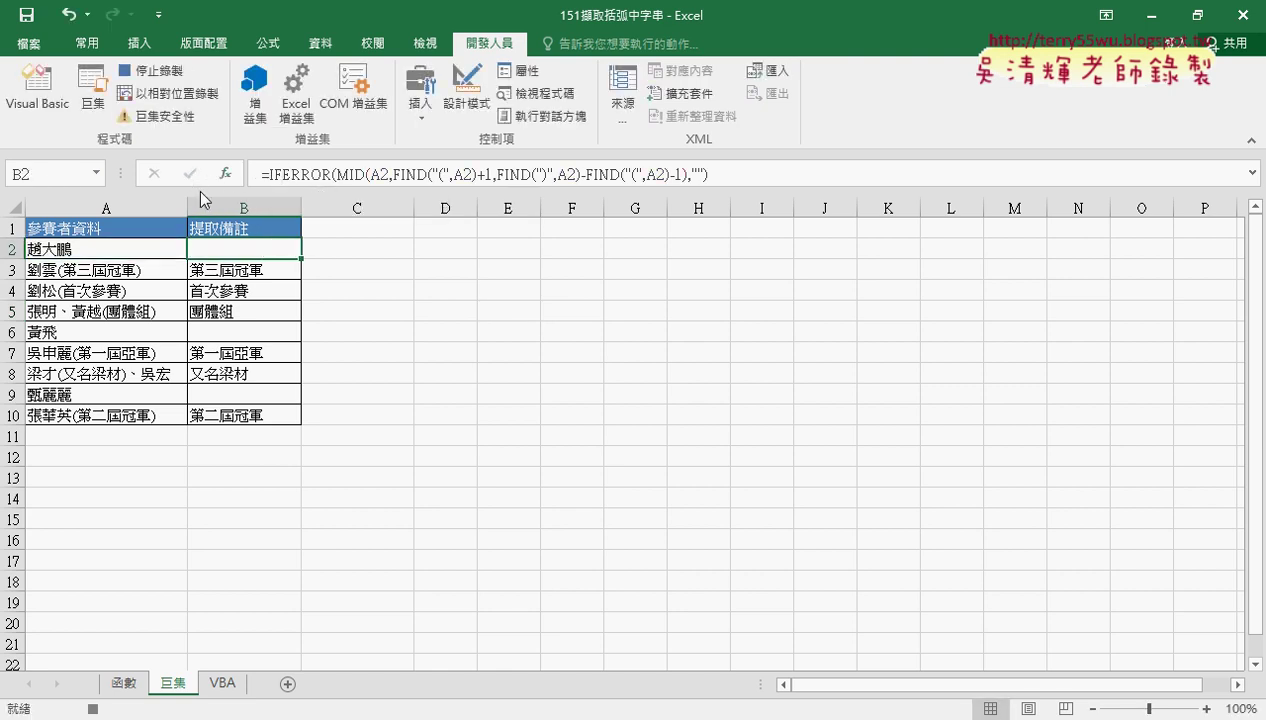
pyautogui.doubleClick(302, 263)
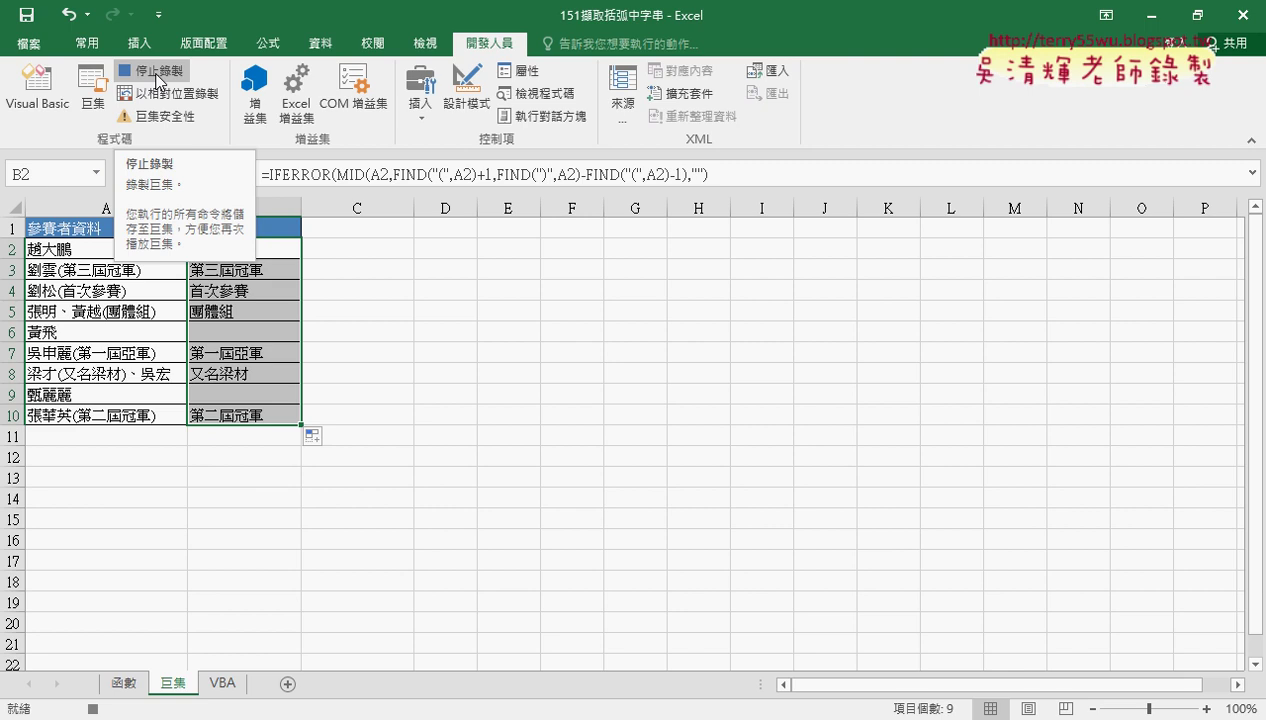
pyautogui.click(158, 72)
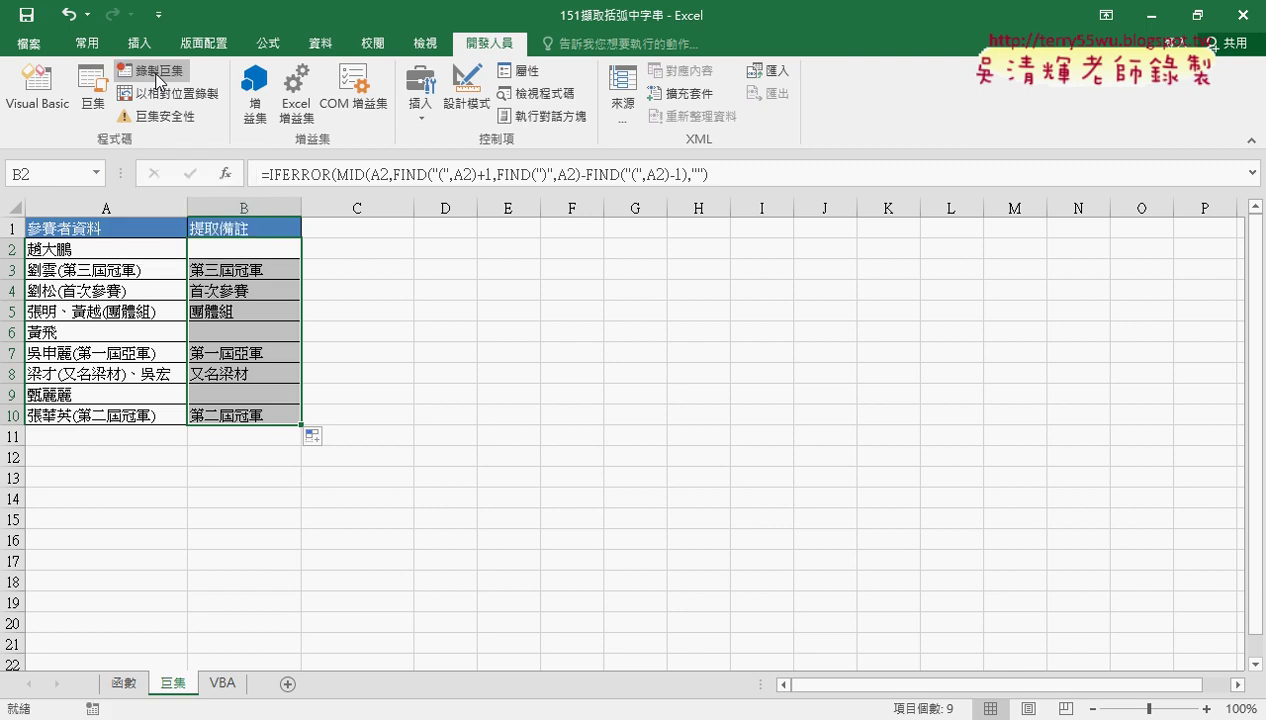
pyautogui.click(92, 95)
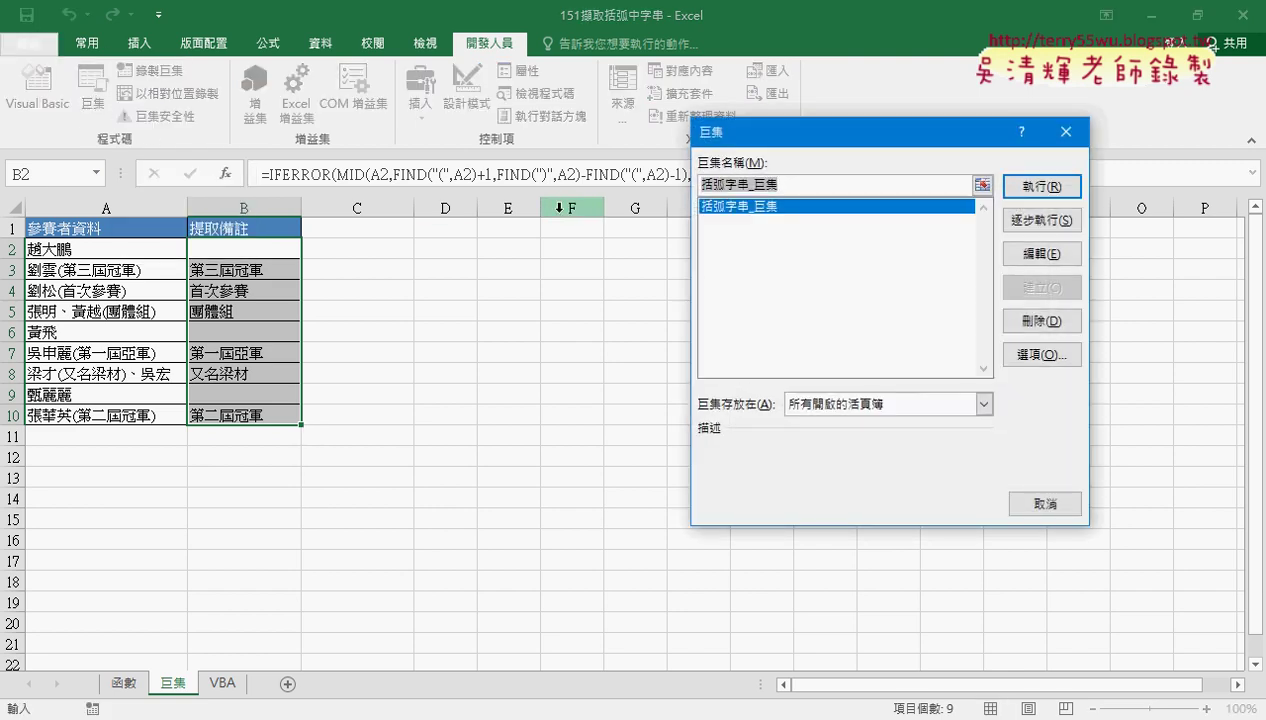
# Step: Close the macro list and start recording a new macro named 清除_巨集
pyautogui.click(1066, 131)
pyautogui.click(557, 330)
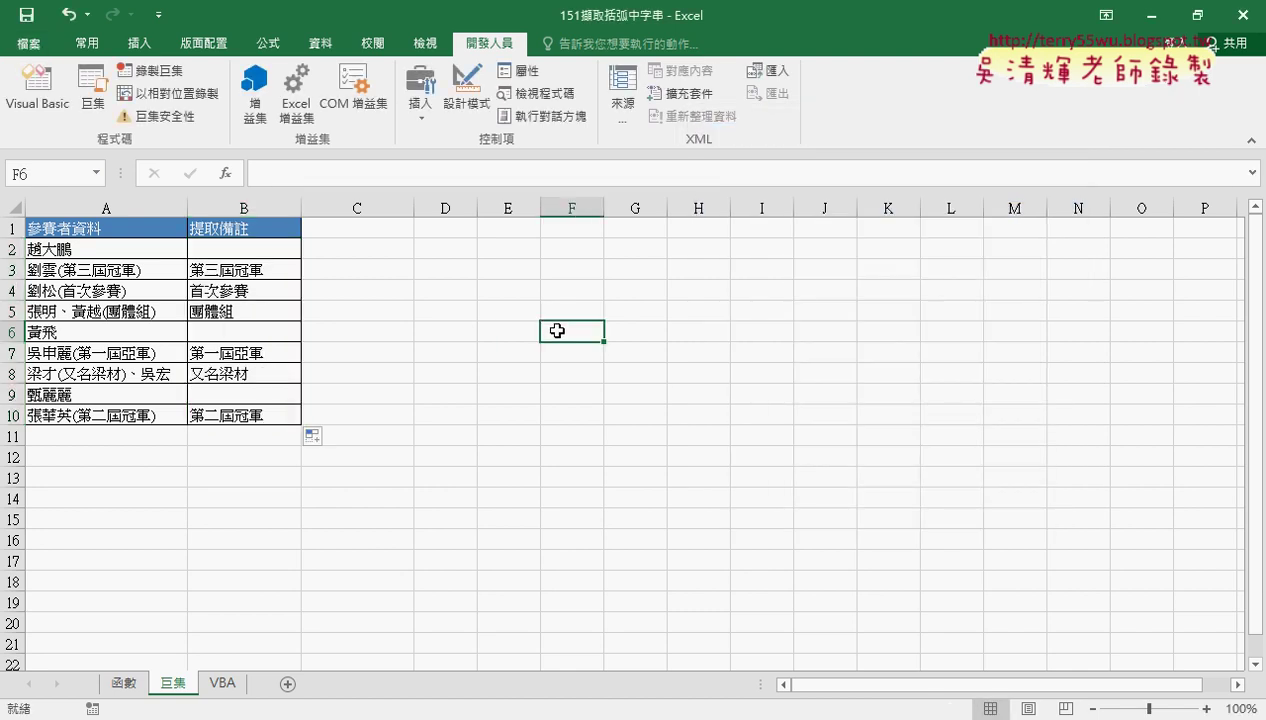
pyautogui.click(150, 70)
pyautogui.click(790, 231)
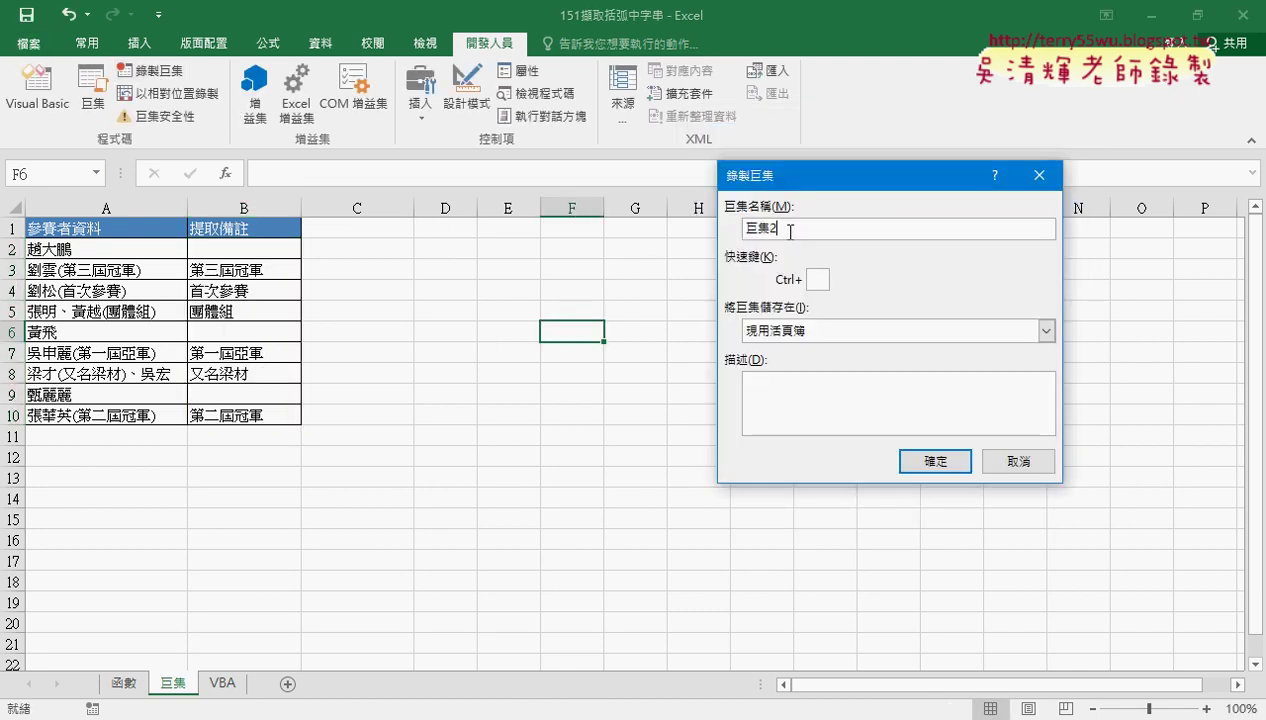
pyautogui.press('Left')
pyautogui.write('清除')
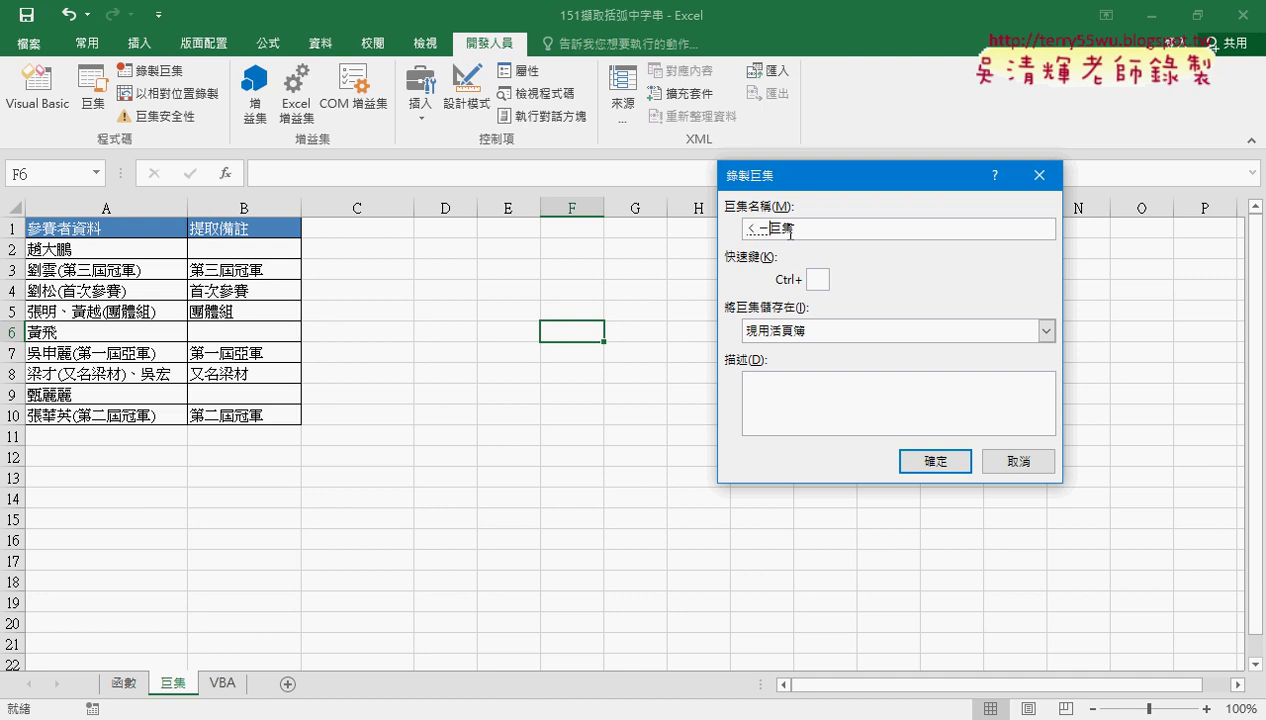
pyautogui.write('_')
pyautogui.moveTo(800, 230); pyautogui.dragTo(742, 228)
pyautogui.click(935, 461)
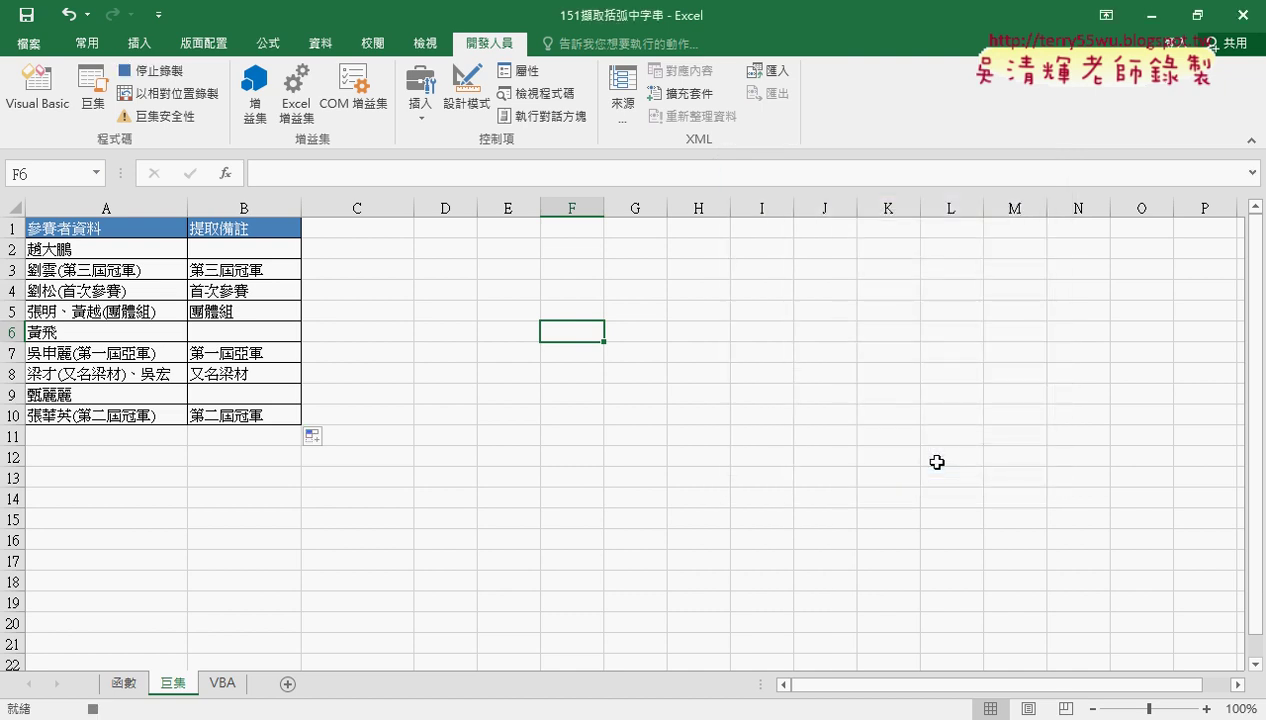
# Step: Delete the contents of B2:B10 while recording, then stop recording
pyautogui.click(277, 250)
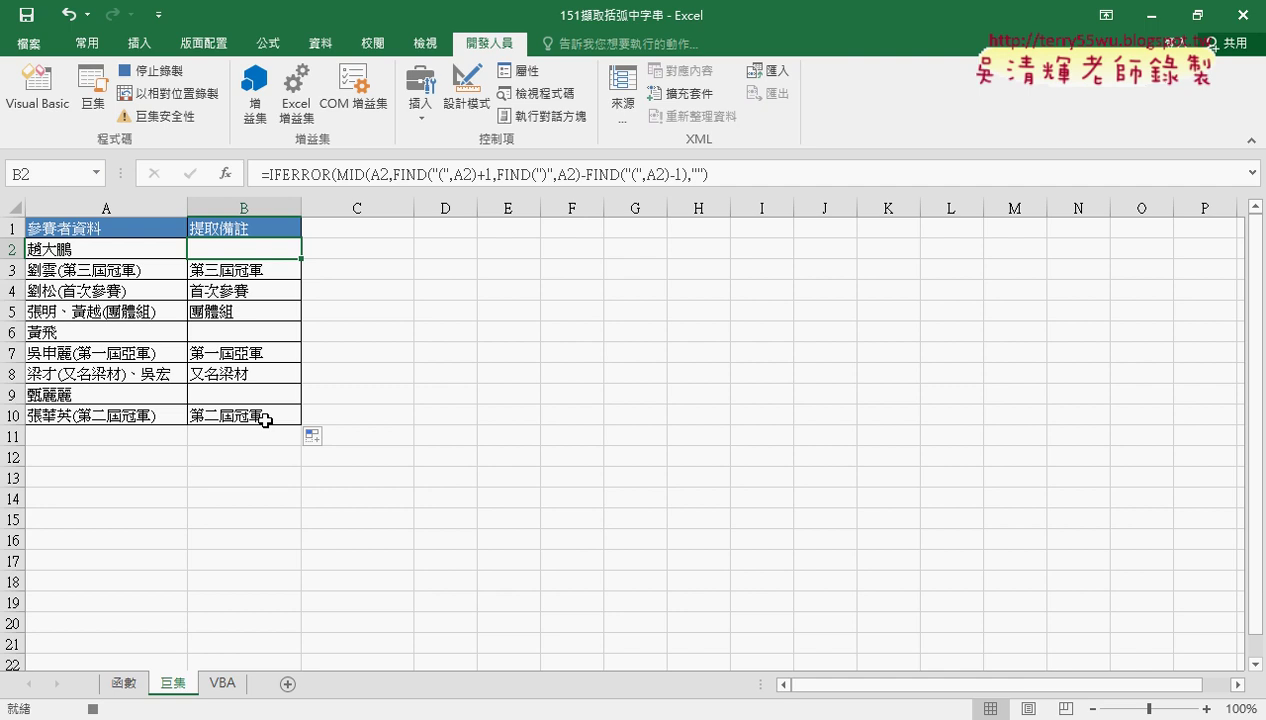
pyautogui.moveTo(244, 249); pyautogui.dragTo(265, 420)
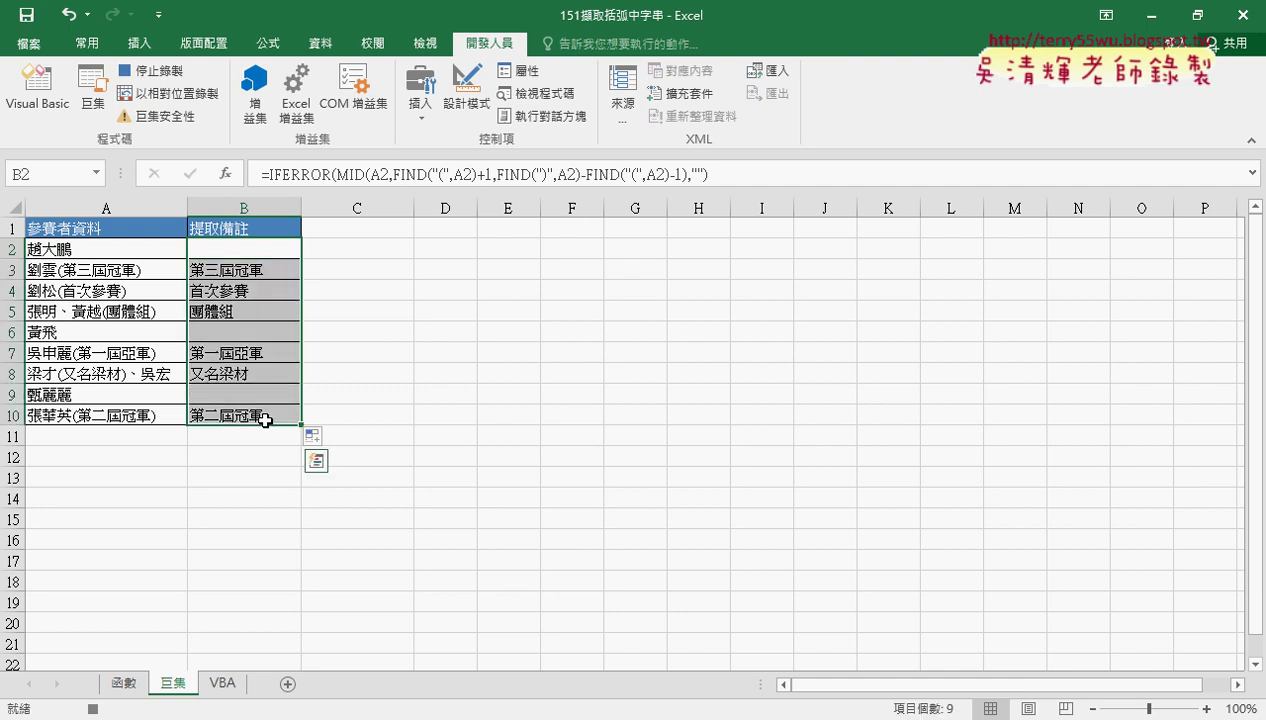
pyautogui.press('Delete')
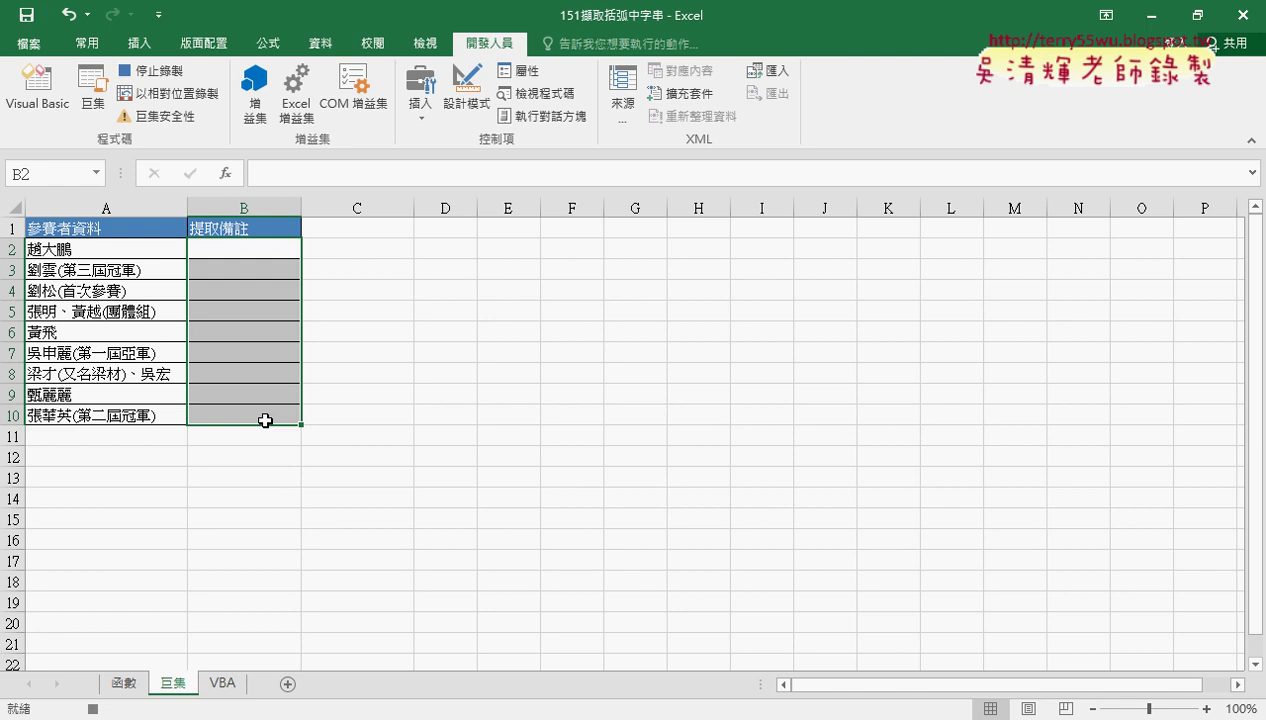
pyautogui.click(160, 71)
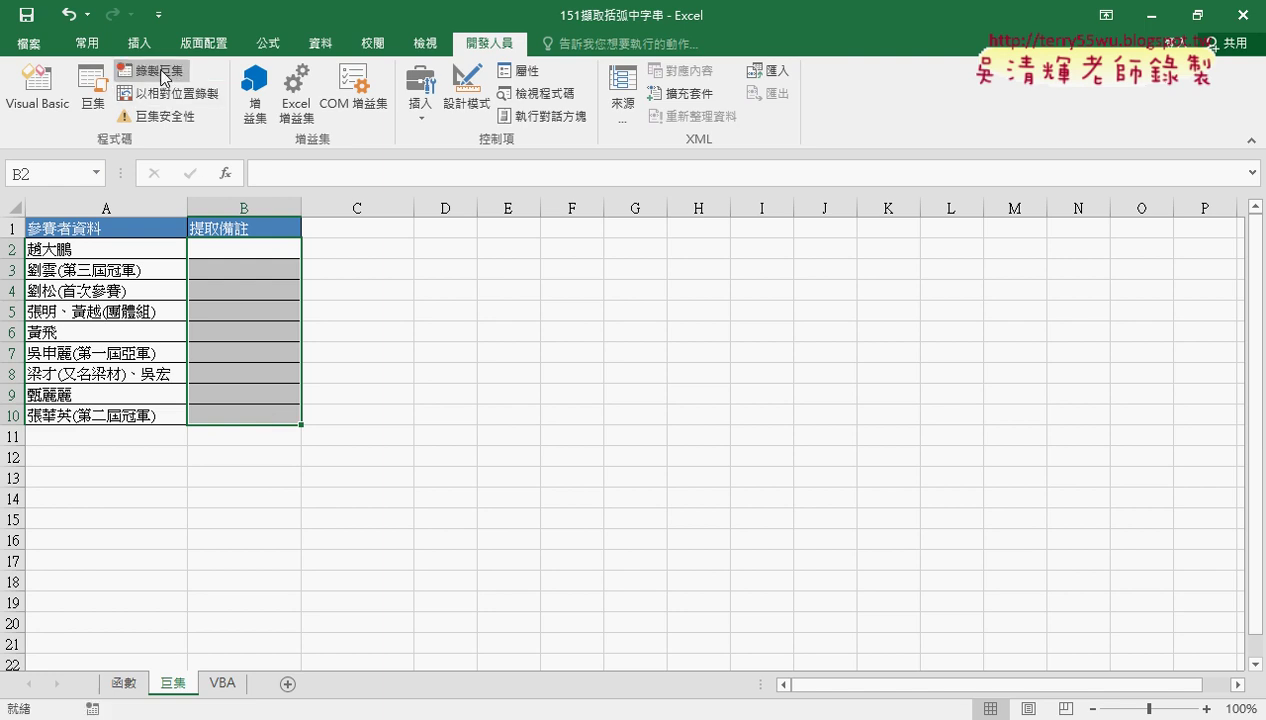
# Step: Run 括弧字串_巨集 to refill the notes, then run 清除_巨集 to empty B2:B10
pyautogui.click(92, 95)
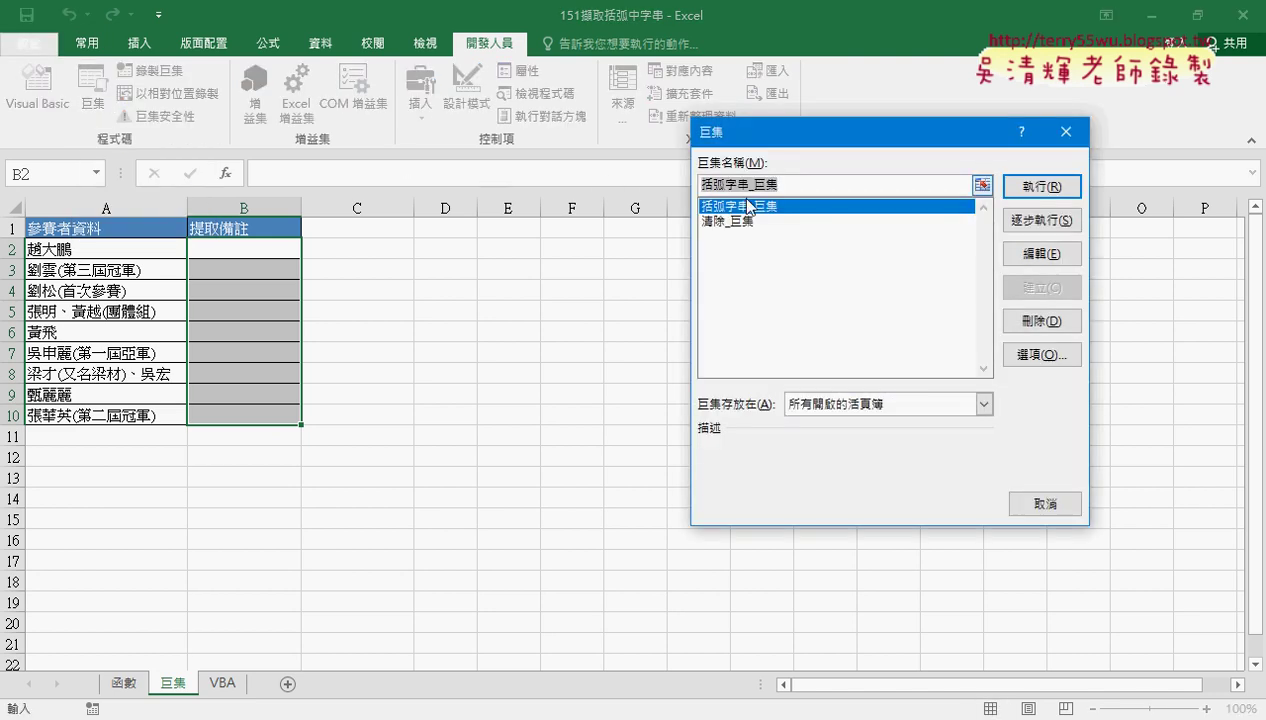
pyautogui.click(1041, 185)
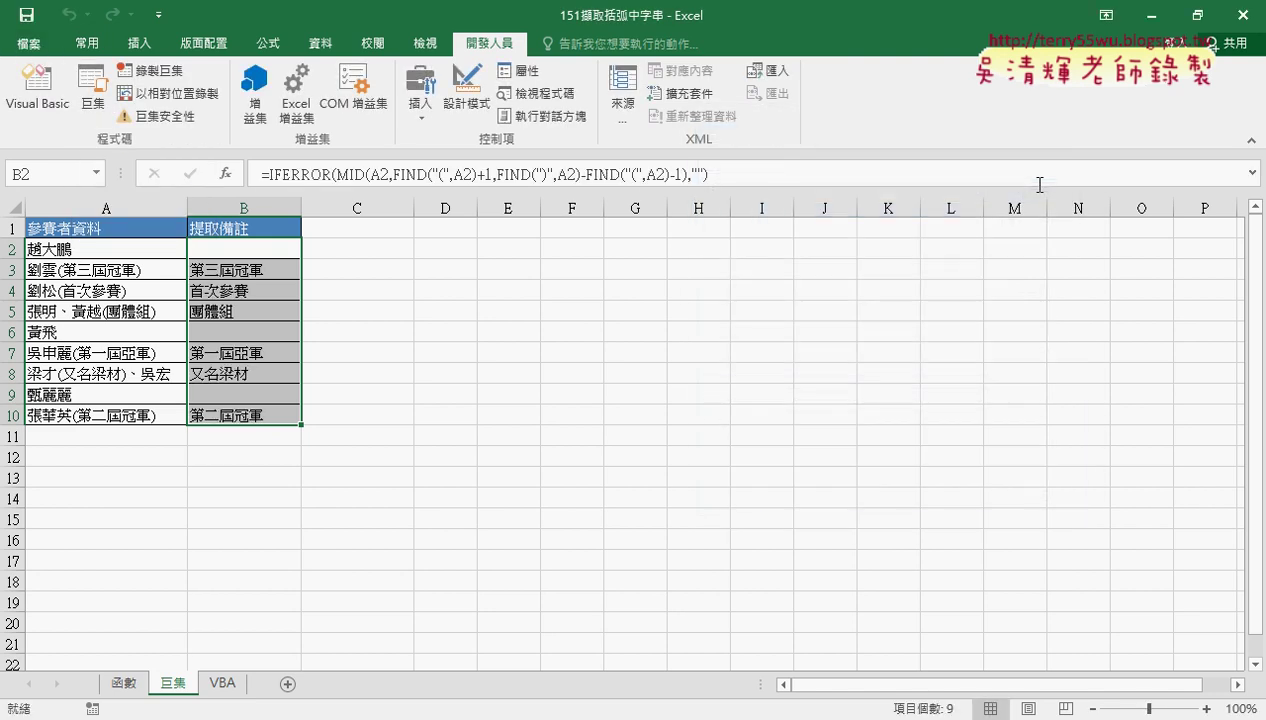
pyautogui.click(92, 95)
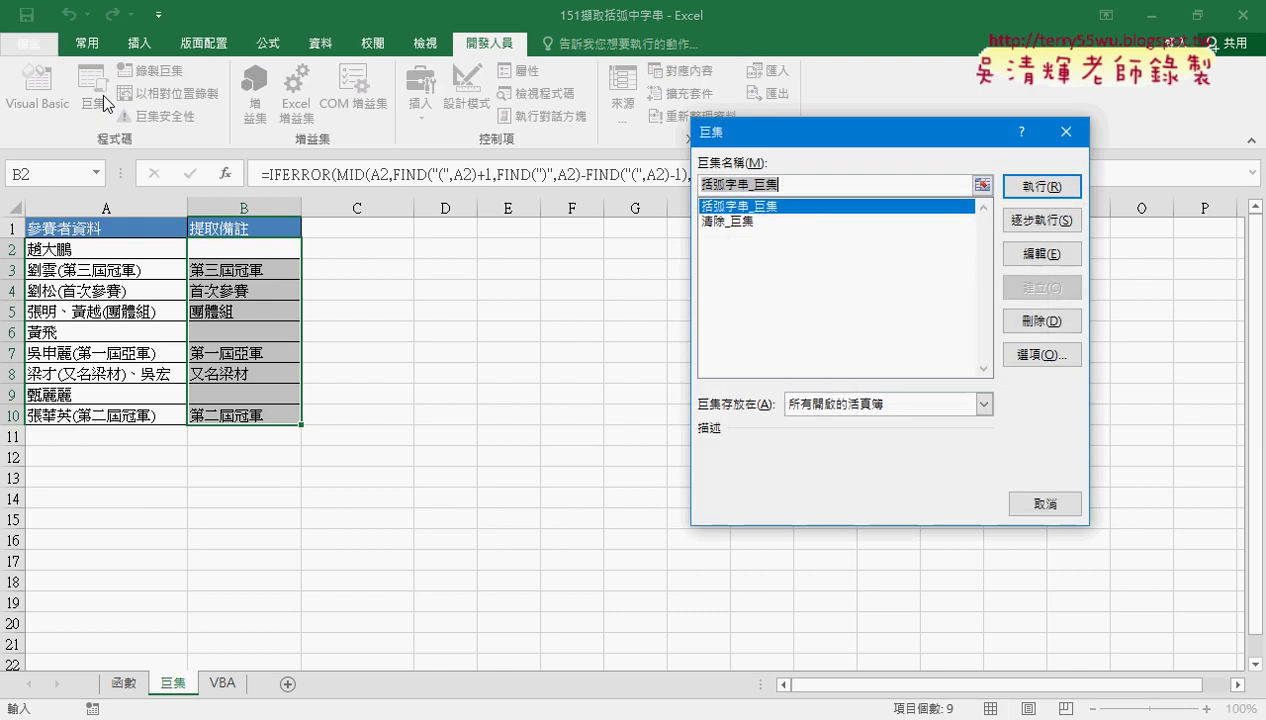
pyautogui.click(757, 221)
pyautogui.click(1031, 187)
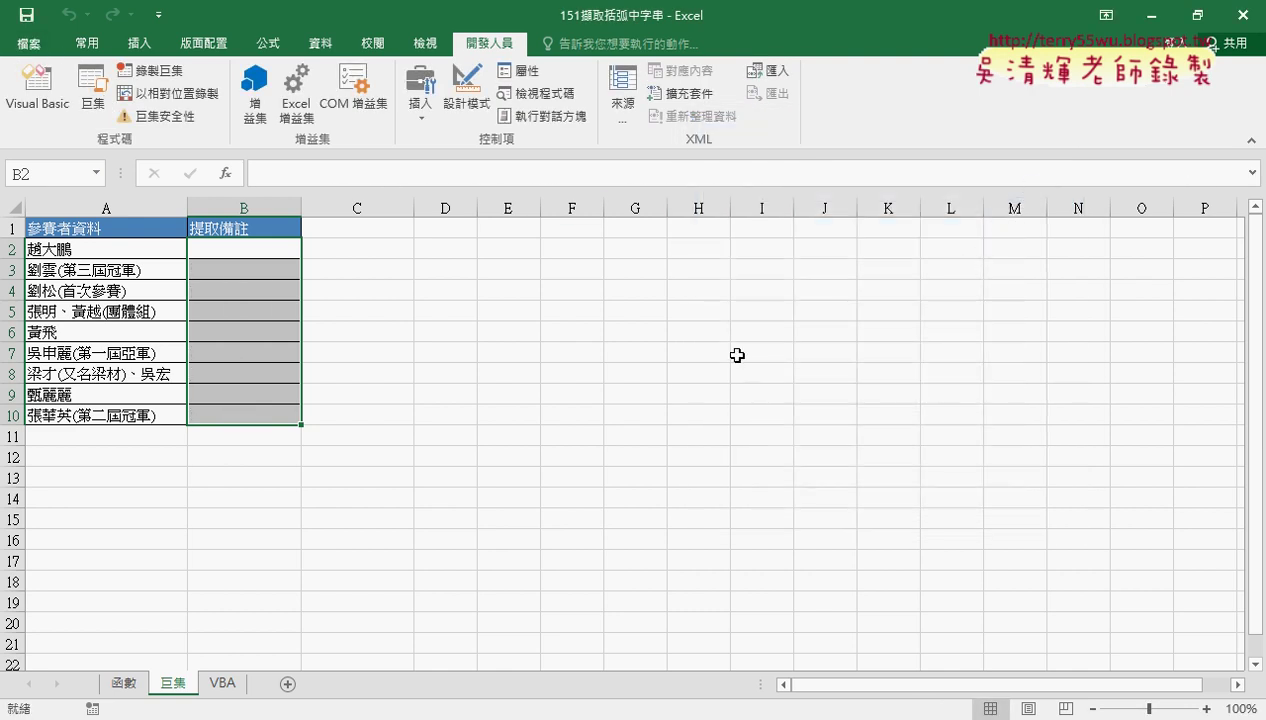
# Step: Draw a form button over C2:E3 assigned to 括弧字串_巨集 and begin editing its caption
pyautogui.click(597, 344)
pyautogui.click(420, 95)
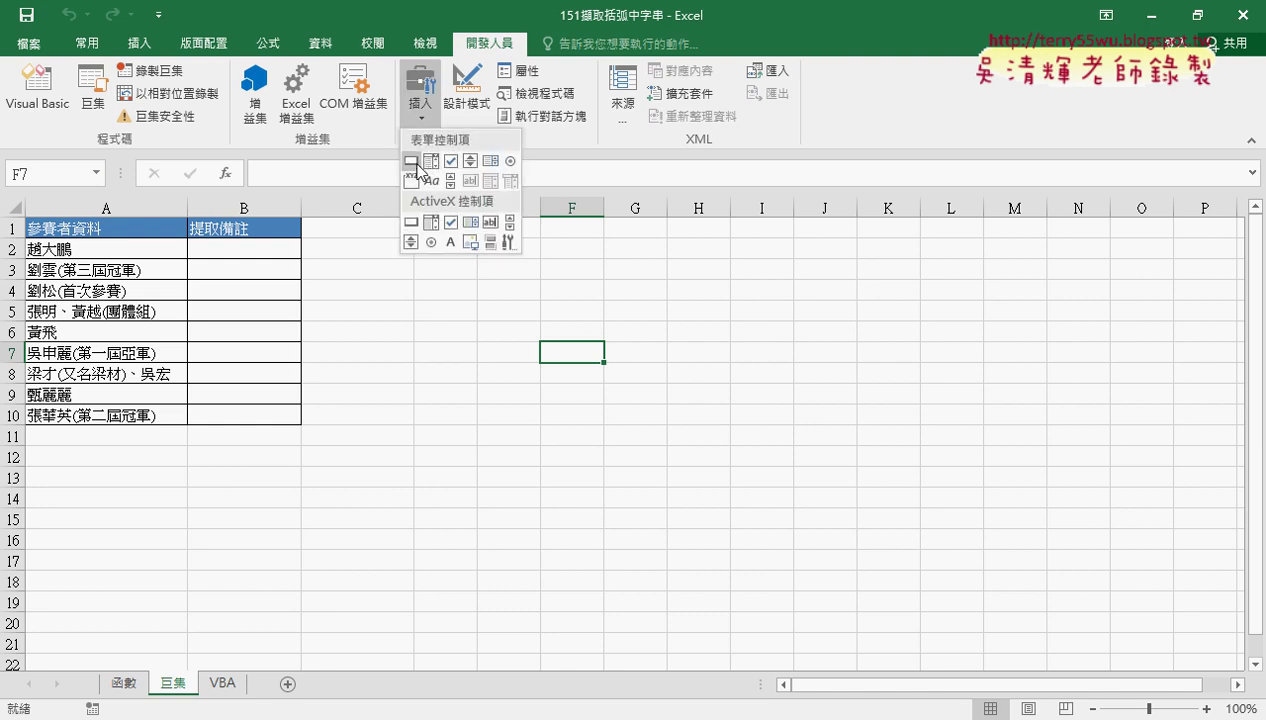
pyautogui.click(412, 161)
pyautogui.moveTo(353, 234); pyautogui.dragTo(500, 264)
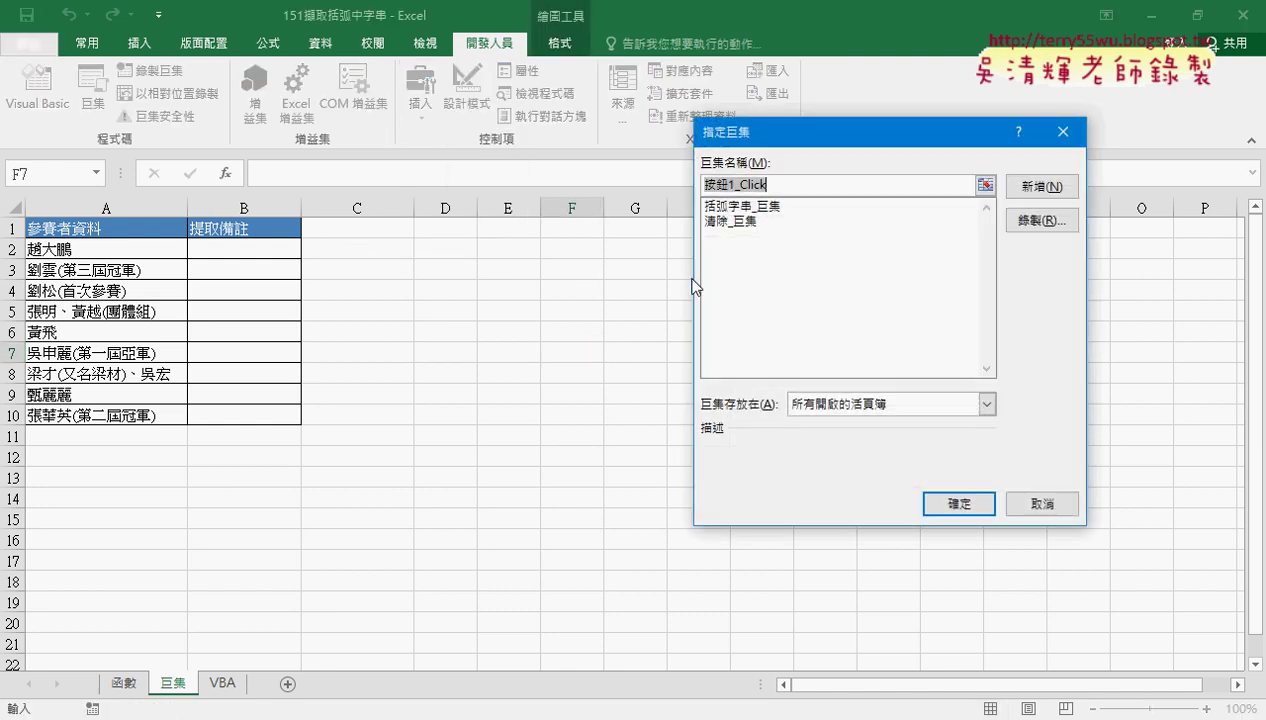
pyautogui.click(745, 206)
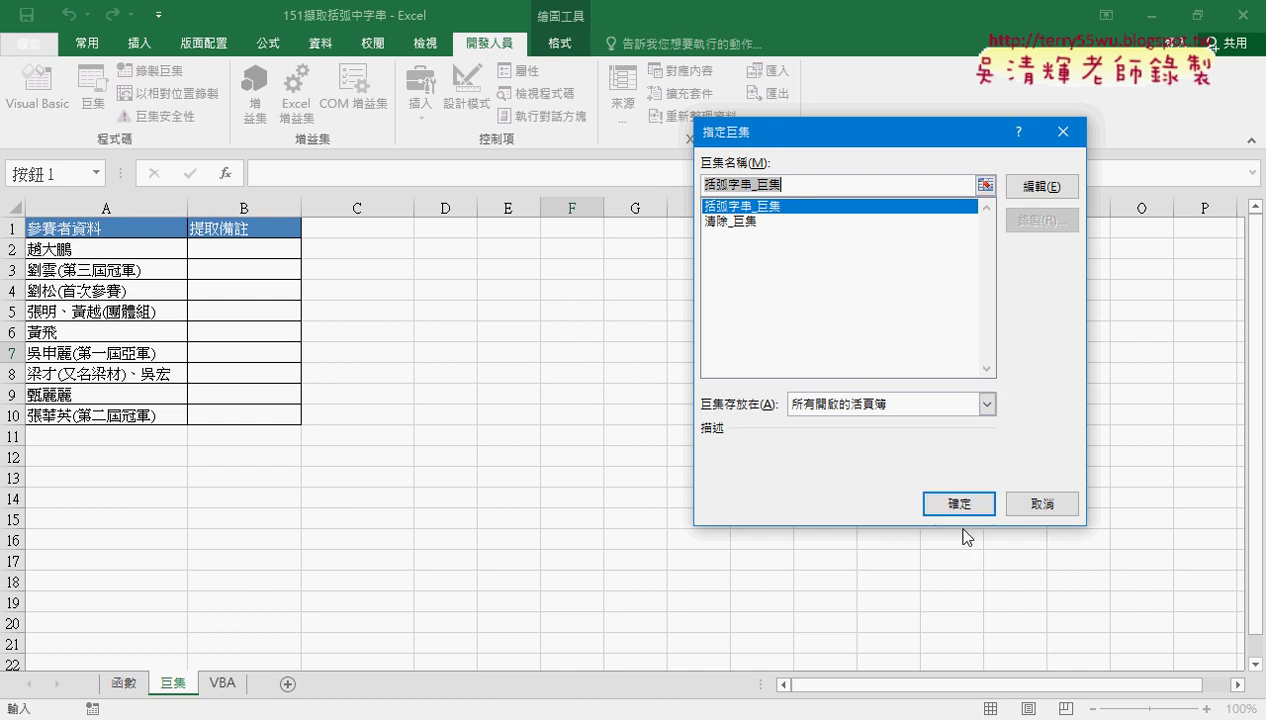
pyautogui.click(958, 503)
pyautogui.click(420, 243)
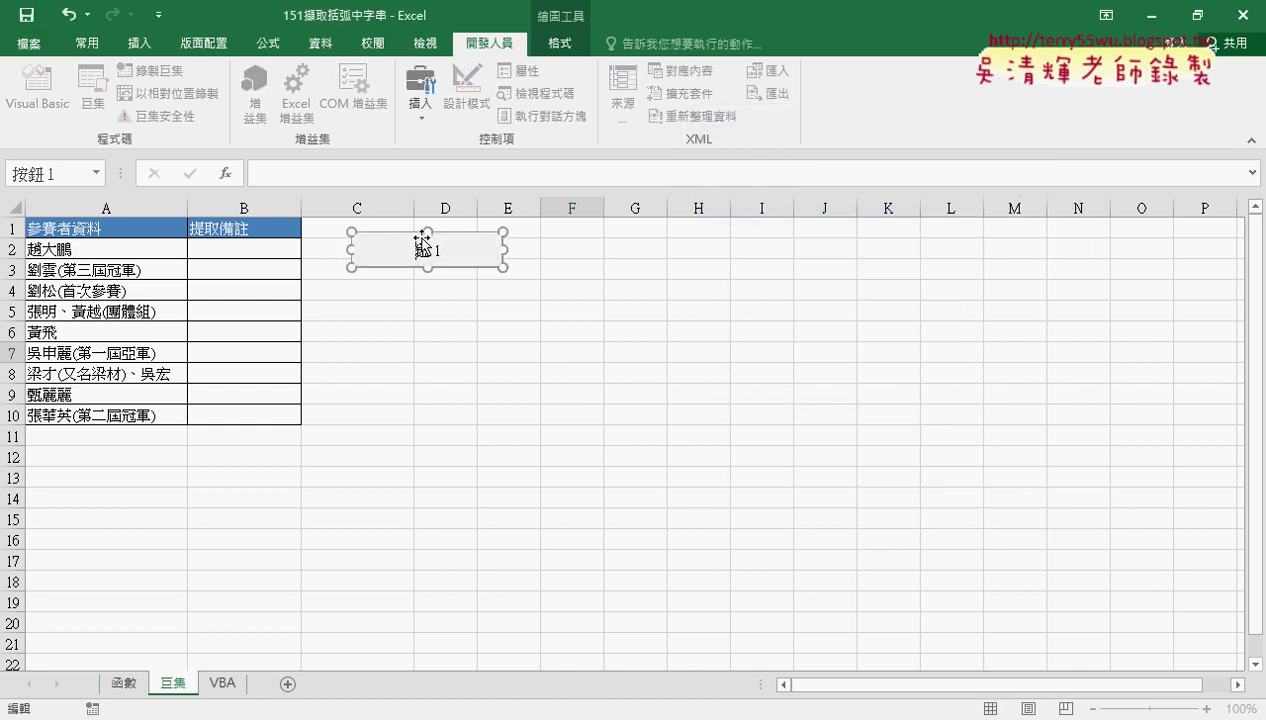
# Step: Caption the first button 括弧字串_巨集, then paste a copy just below it
pyautogui.write('括弧字串_巨集')
pyautogui.click(440, 308)
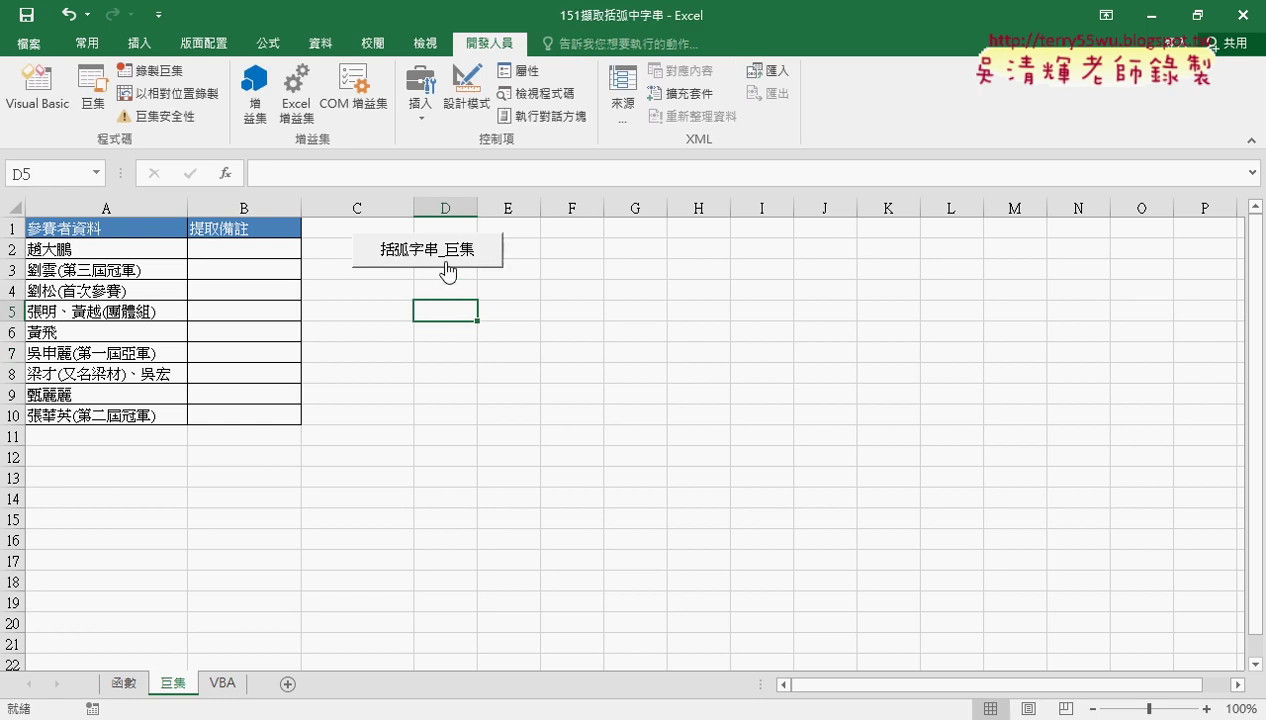
pyautogui.rightClick(447, 265)
pyautogui.click(468, 293)
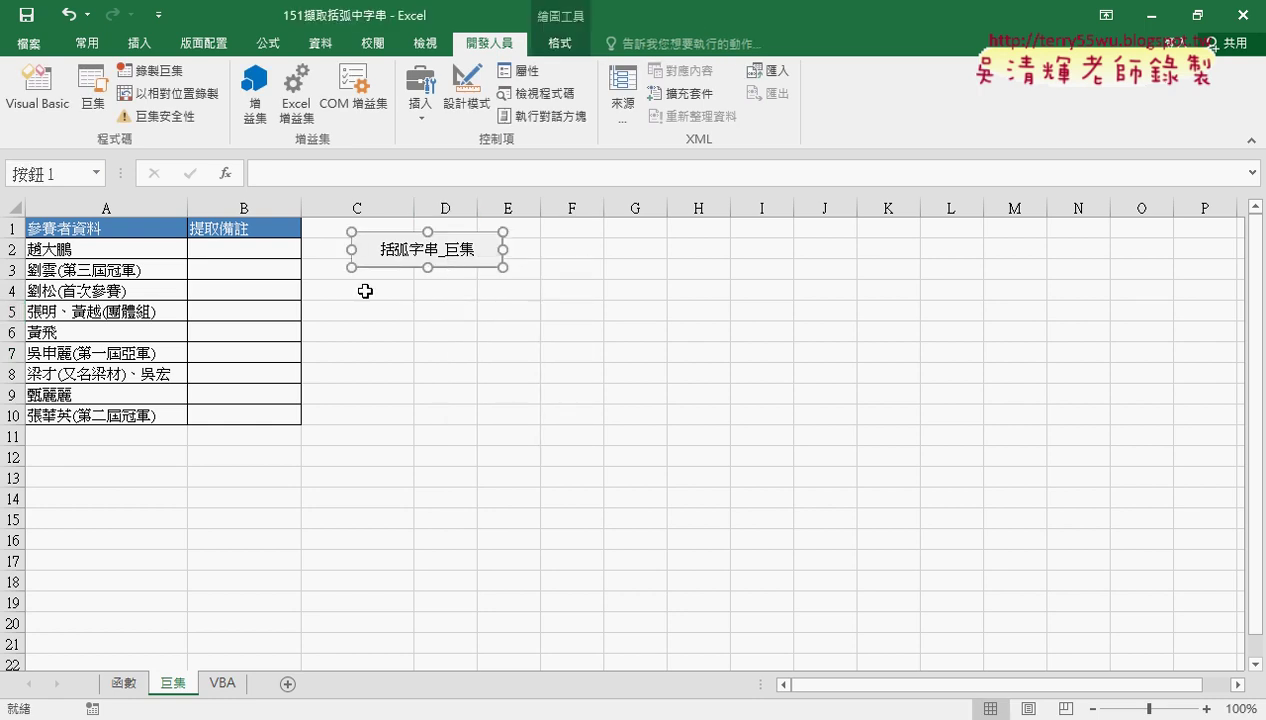
pyautogui.hotkey('ctrl', 'v')
pyautogui.moveTo(449, 305); pyautogui.dragTo(449, 287)
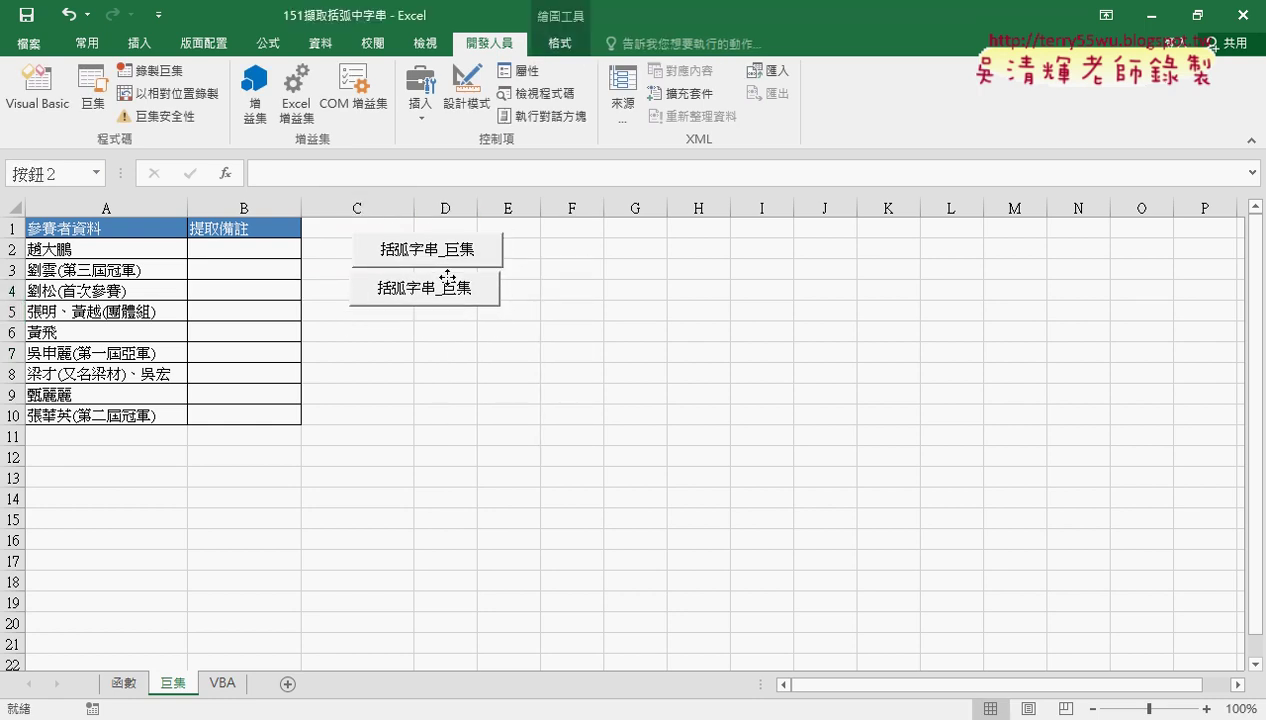
# Step: Assign 清除_巨集 to the copy, caption it 清除_巨集, and test both buttons
pyautogui.rightClick(449, 284)
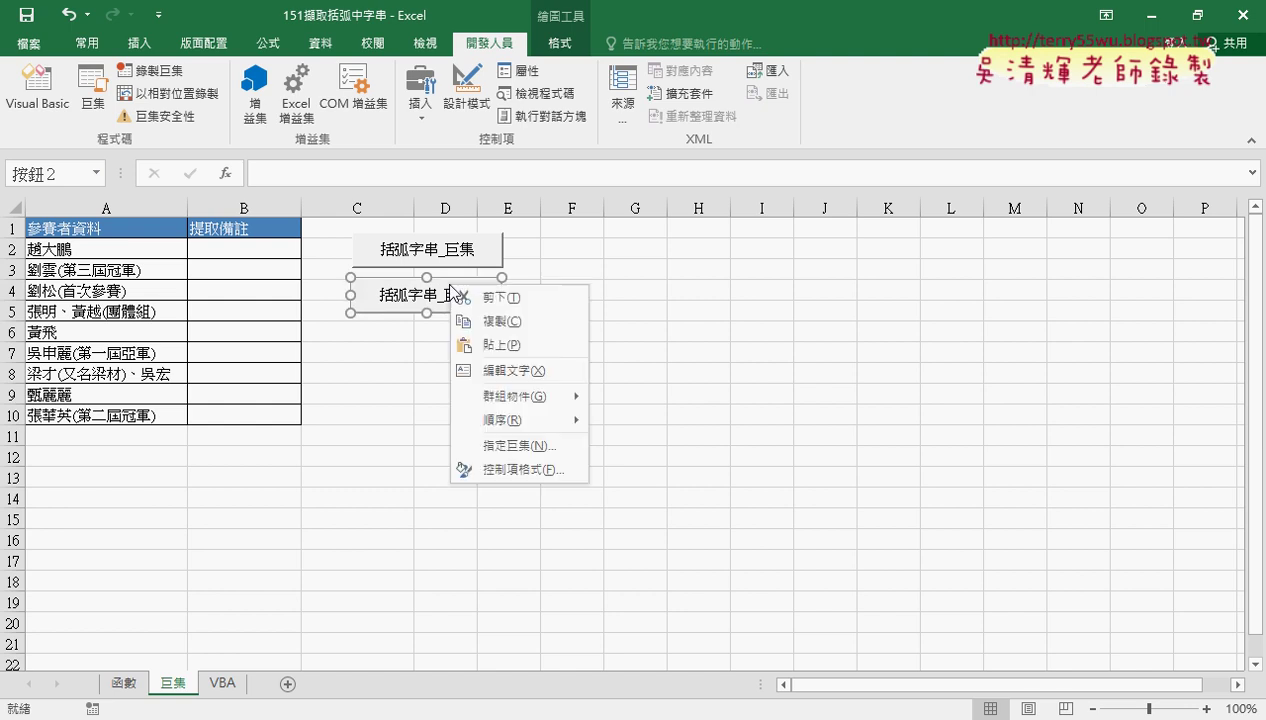
pyautogui.click(518, 443)
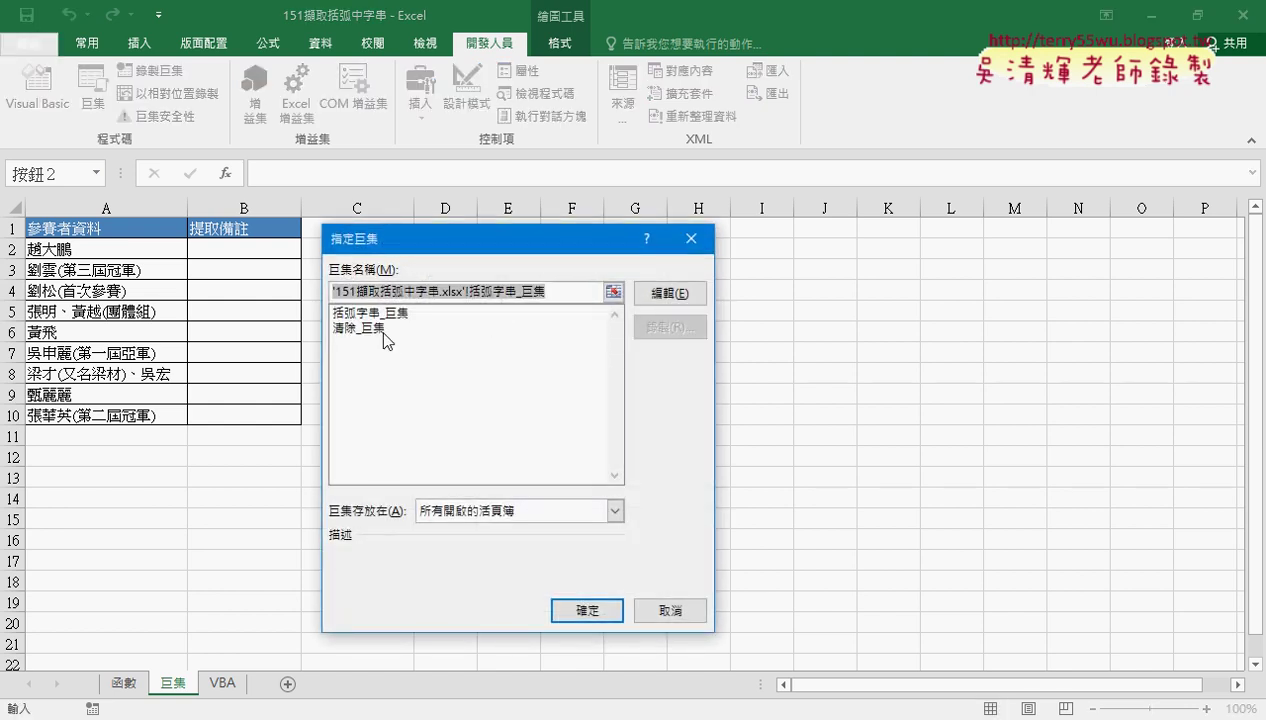
pyautogui.click(382, 328)
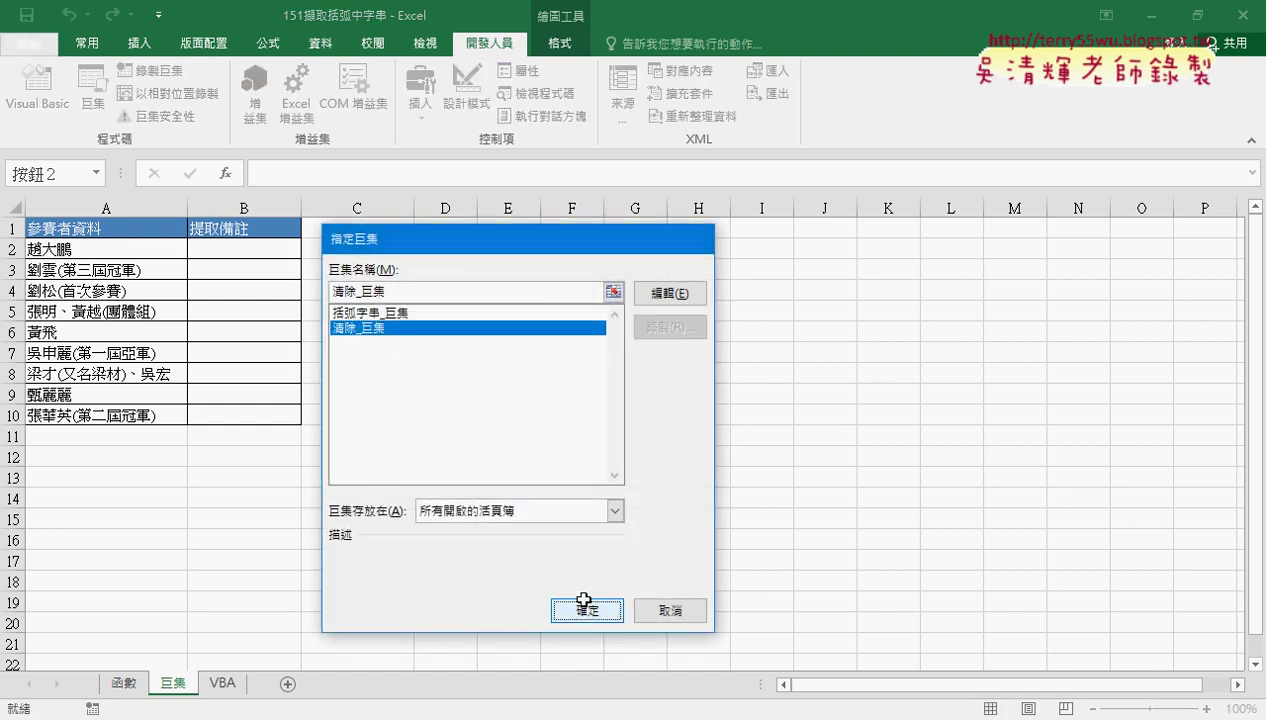
pyautogui.click(579, 606)
pyautogui.click(380, 294)
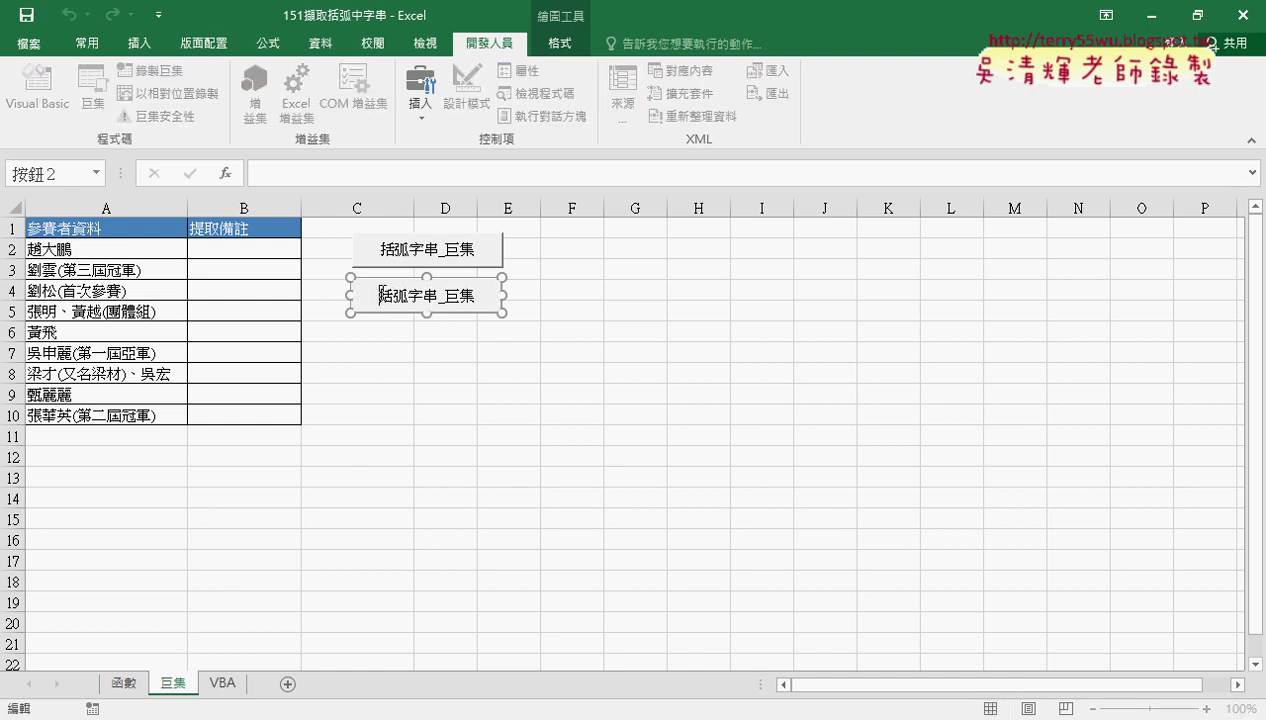
pyautogui.press('Delete')
pyautogui.press('Delete')
pyautogui.press('Delete')
pyautogui.press('Delete')
pyautogui.press('Delete')
pyautogui.press('Delete')
pyautogui.write('清除_巨集')
pyautogui.click(527, 451)
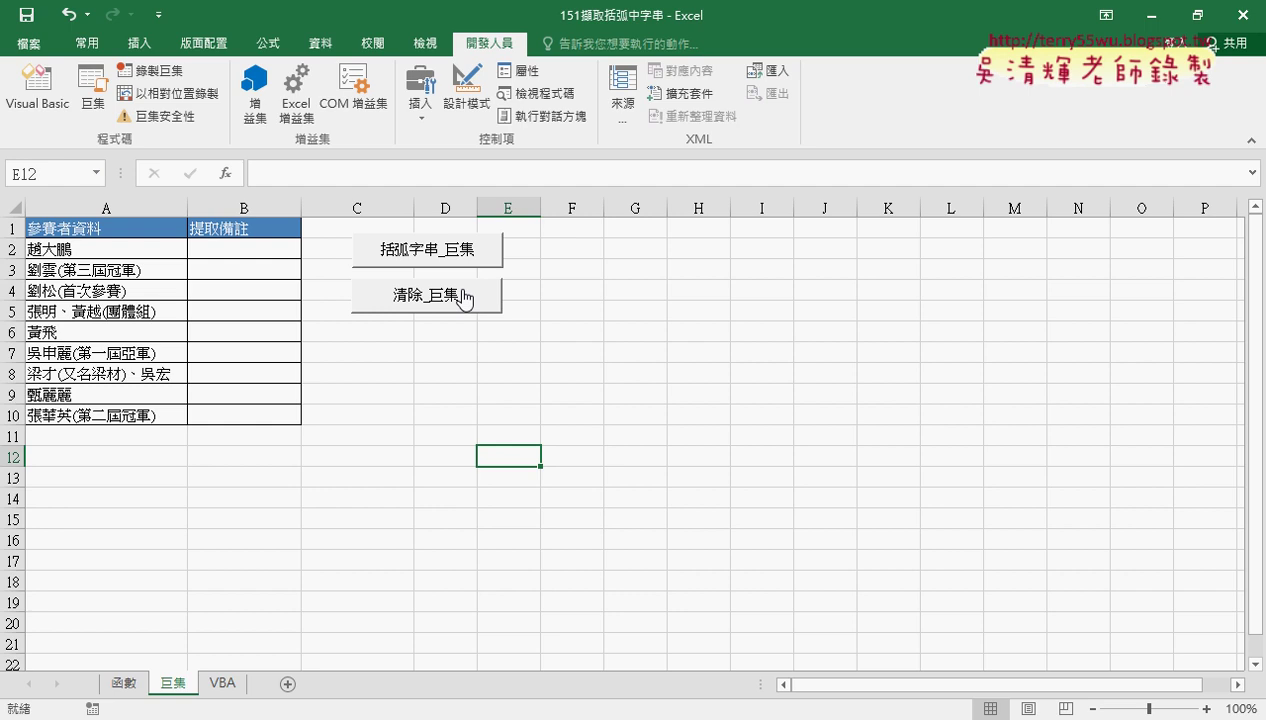
pyautogui.click(452, 256)
pyautogui.click(437, 303)
pyautogui.click(452, 257)
pyautogui.click(442, 297)
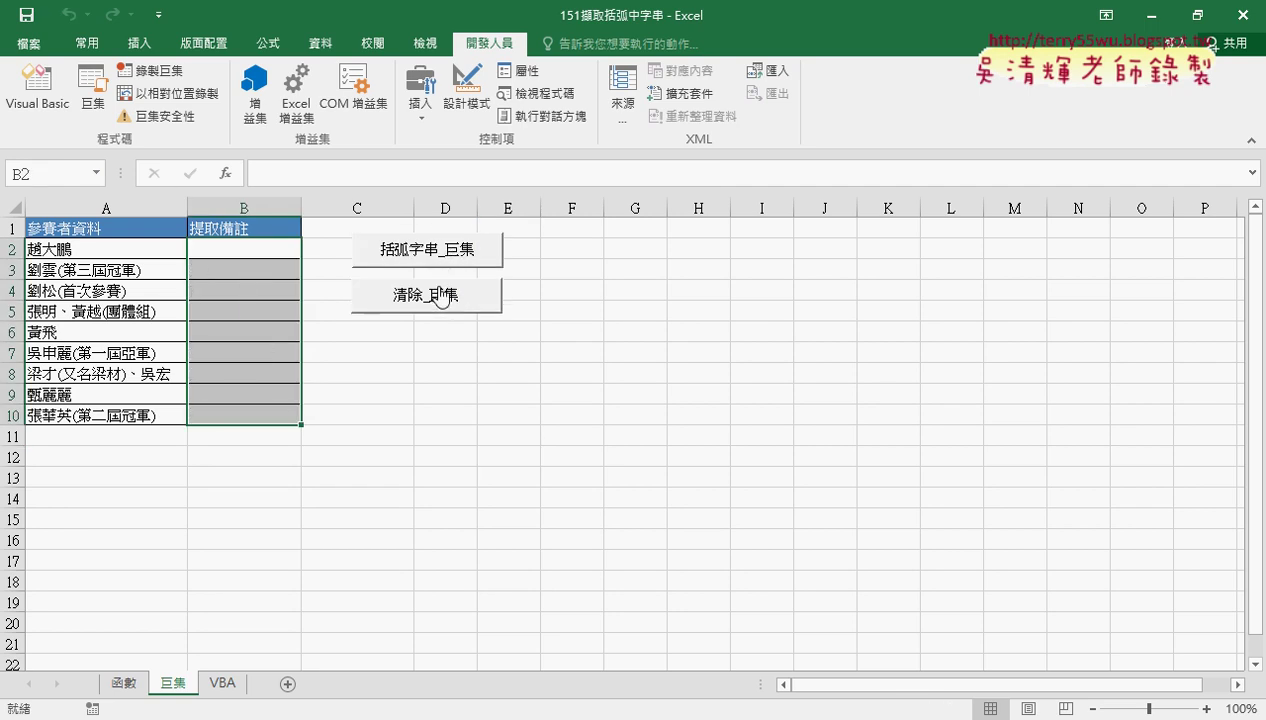
pyautogui.click(436, 250)
pyautogui.click(438, 300)
pyautogui.click(437, 253)
pyautogui.click(428, 296)
pyautogui.click(443, 270)
pyautogui.click(440, 300)
pyautogui.click(445, 265)
pyautogui.click(447, 311)
pyautogui.click(450, 256)
pyautogui.click(447, 301)
# Step: Open the VBA sheet showing the nine 參賽者資料 entries with blank 提取備註 cells B2:B10
pyautogui.click(224, 684)
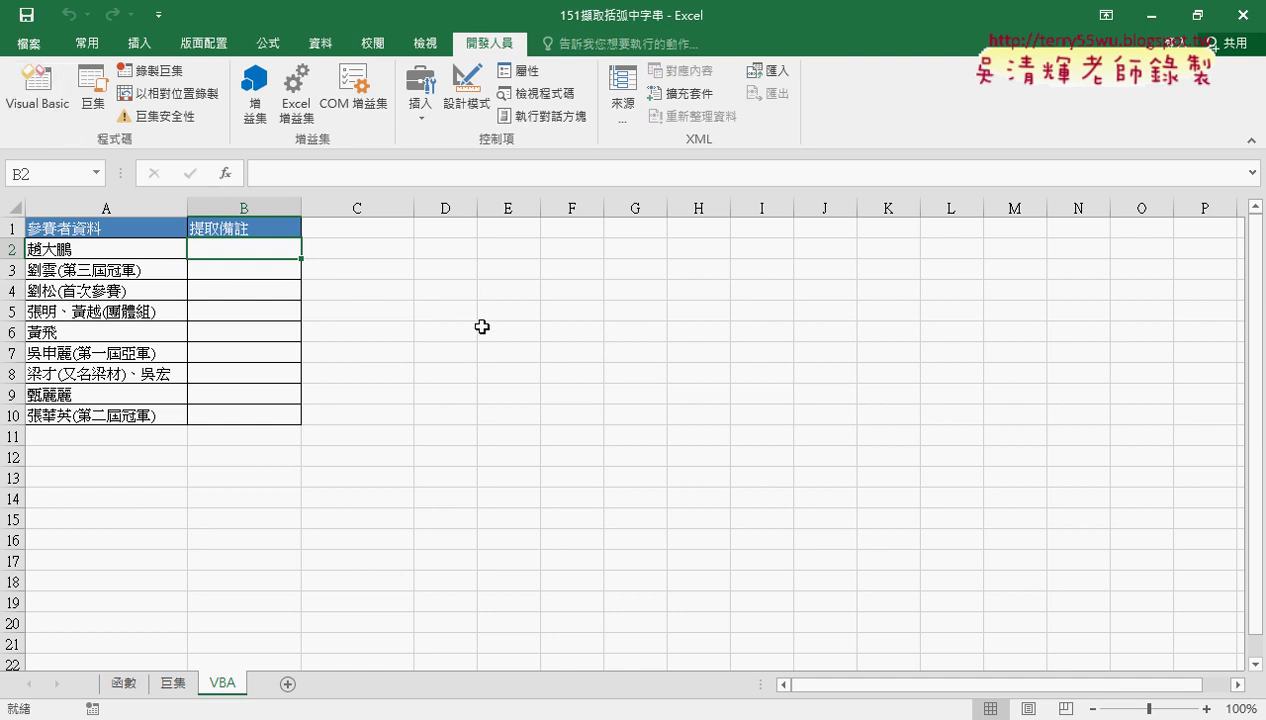
pyautogui.hotkey('ctrl', 'shift', 'd')
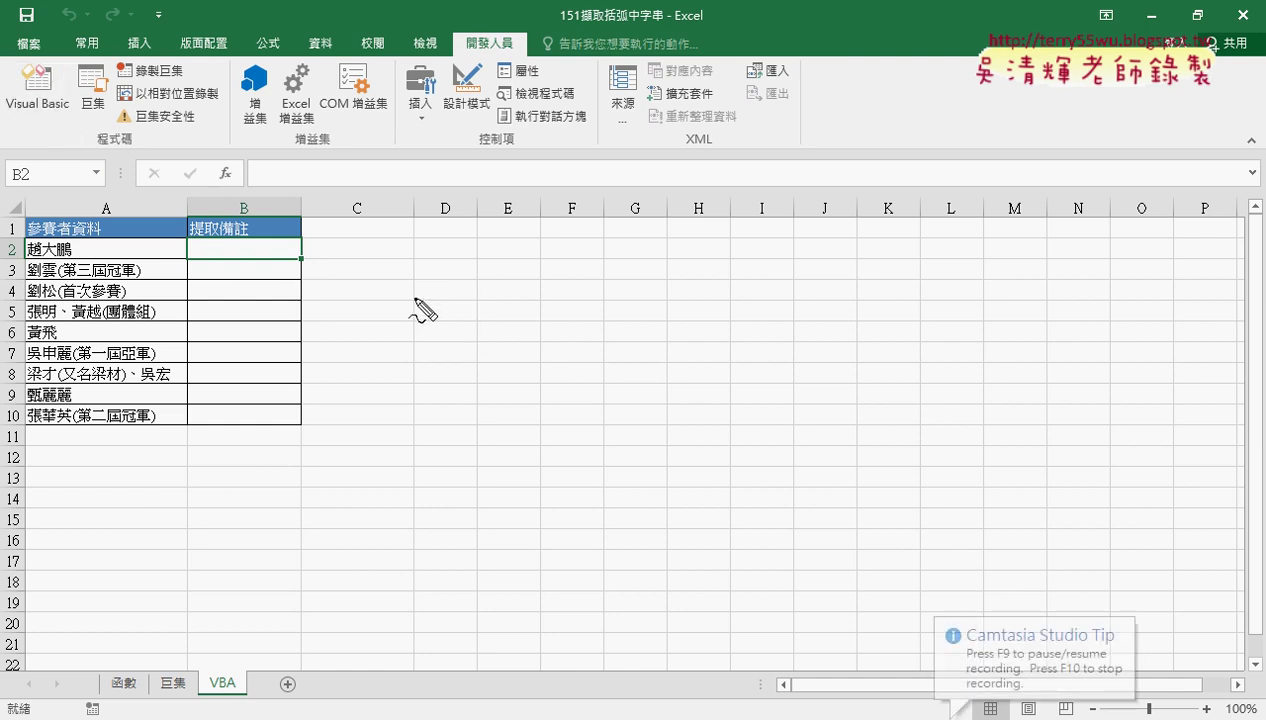
pyautogui.moveTo(352, 236)
pyautogui.mouseDown()
pyautogui.moveTo(356, 305)
pyautogui.moveTo(443, 310)
pyautogui.moveTo(352, 312)
pyautogui.mouseUp()
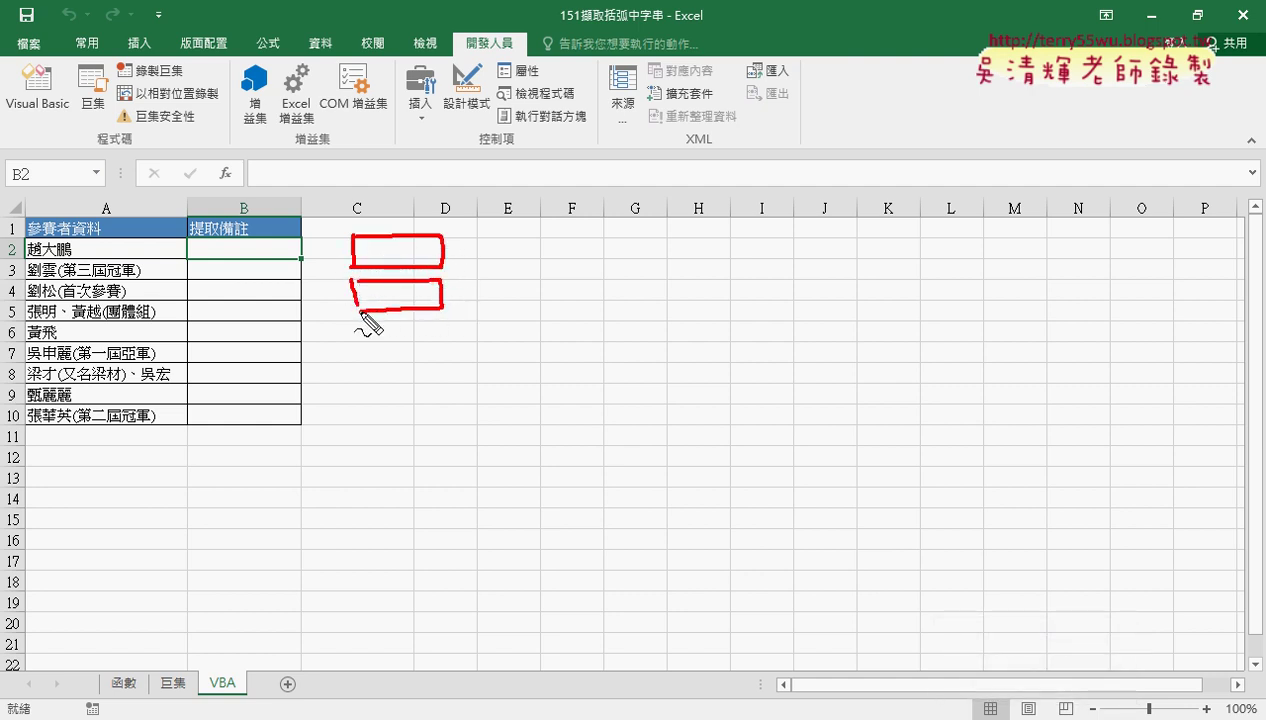
pyautogui.moveTo(212, 180); pyautogui.dragTo(243, 178)
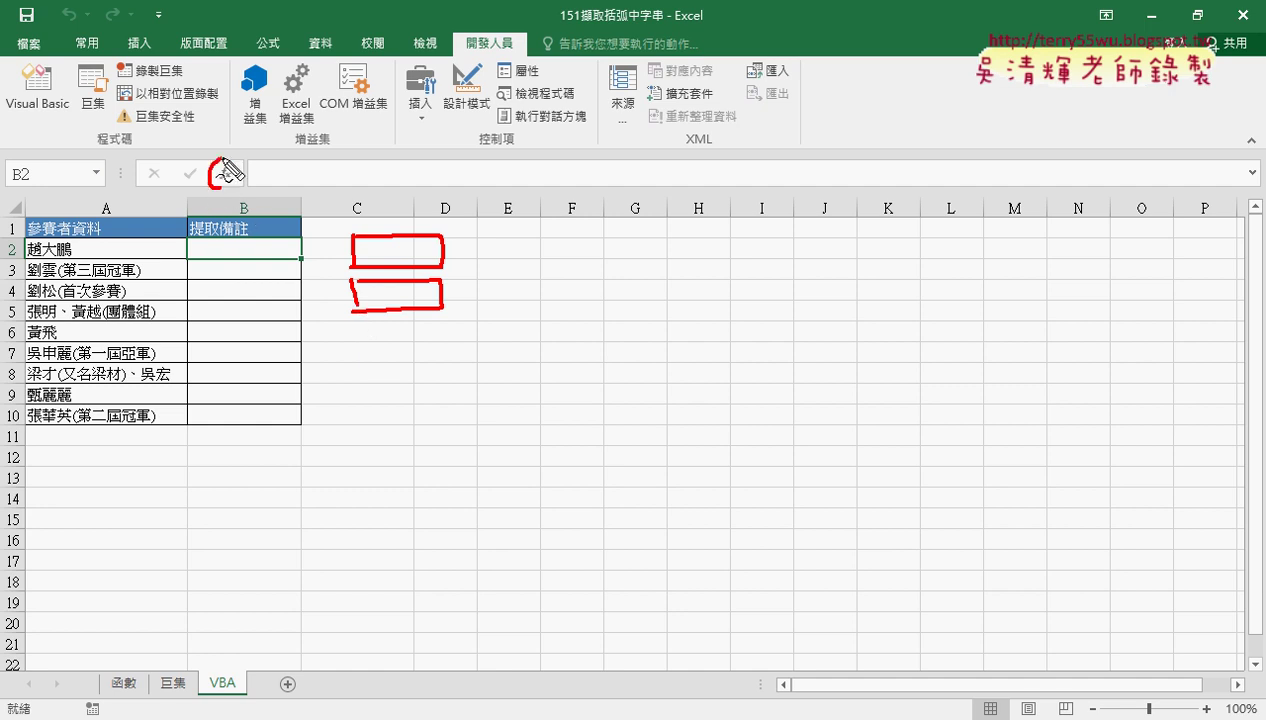
pyautogui.moveTo(308, 128)
pyautogui.mouseDown()
pyautogui.moveTo(238, 161)
pyautogui.moveTo(244, 176)
pyautogui.mouseUp()
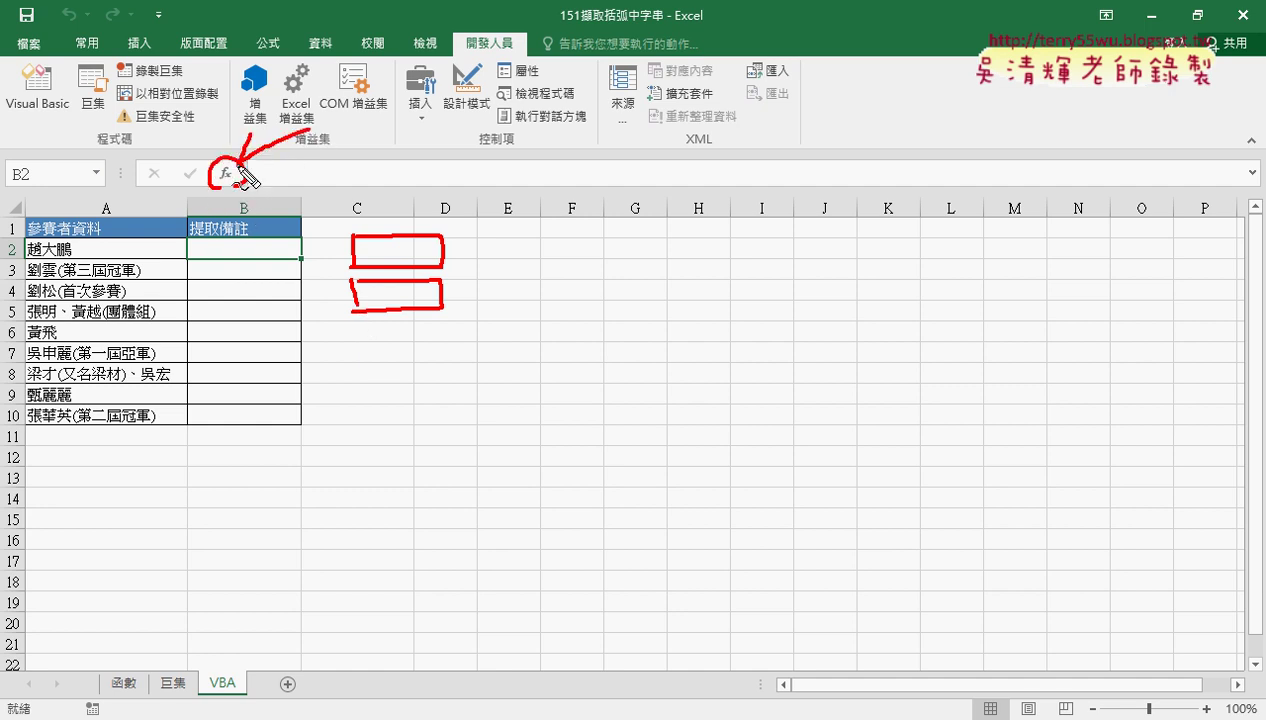
pyautogui.moveTo(32, 264)
pyautogui.mouseDown()
pyautogui.moveTo(64, 268)
pyautogui.moveTo(266, 206)
pyautogui.moveTo(278, 220)
pyautogui.mouseUp()
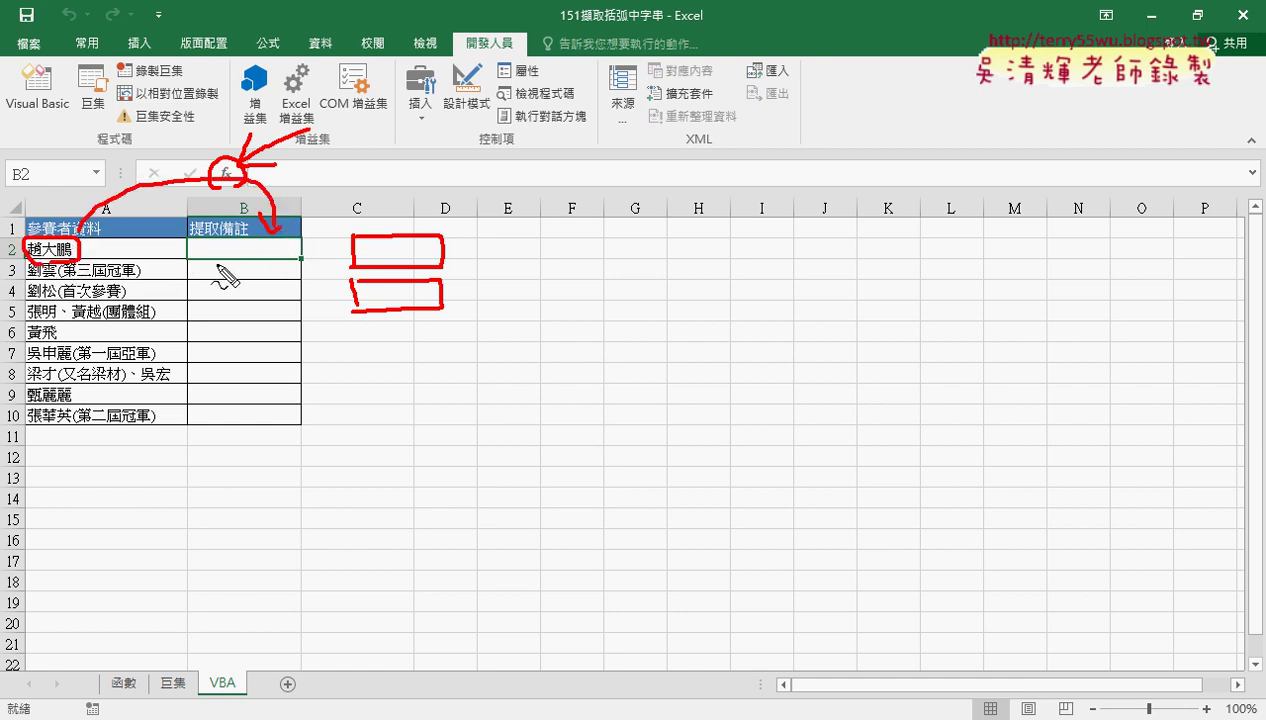